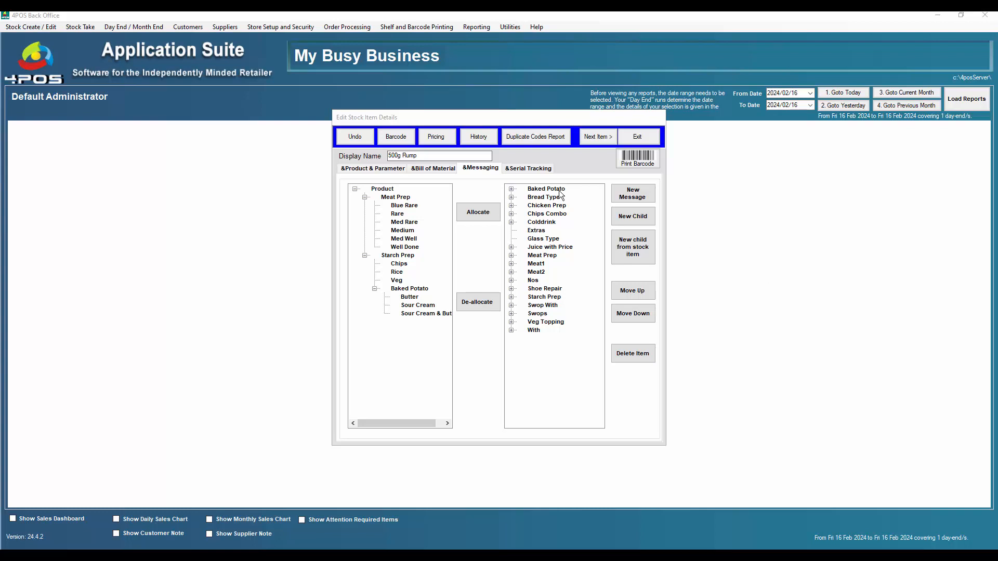
Close the stock item details of the 500g Rump
left_click(454, 156)
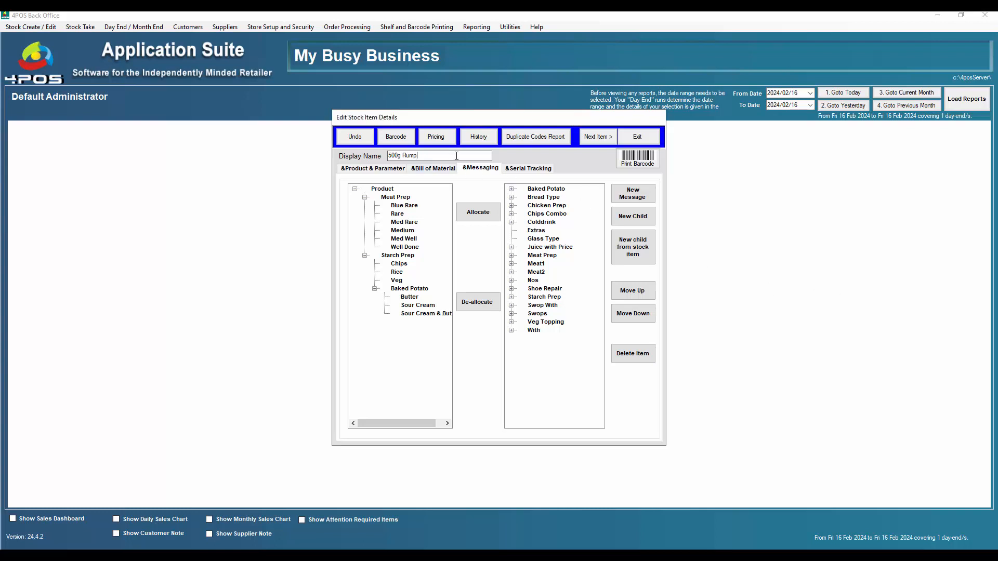
left_click_drag(456, 156, 357, 157)
left_click(642, 139)
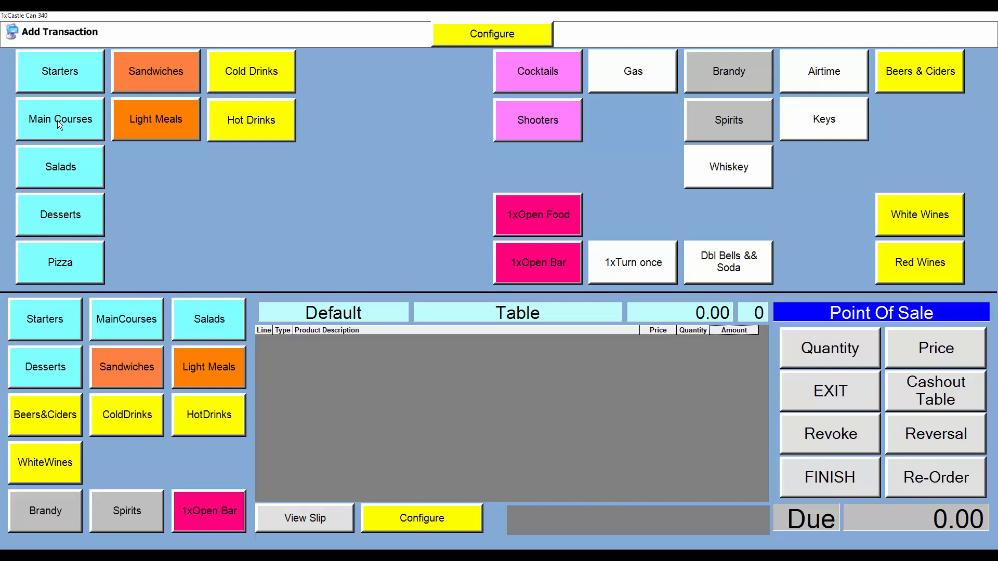
In the point of sale, add a 500g Rump from Main Courses with Rare meat and a Baked Potato with Sour Cream & Butter
left_click(58, 120)
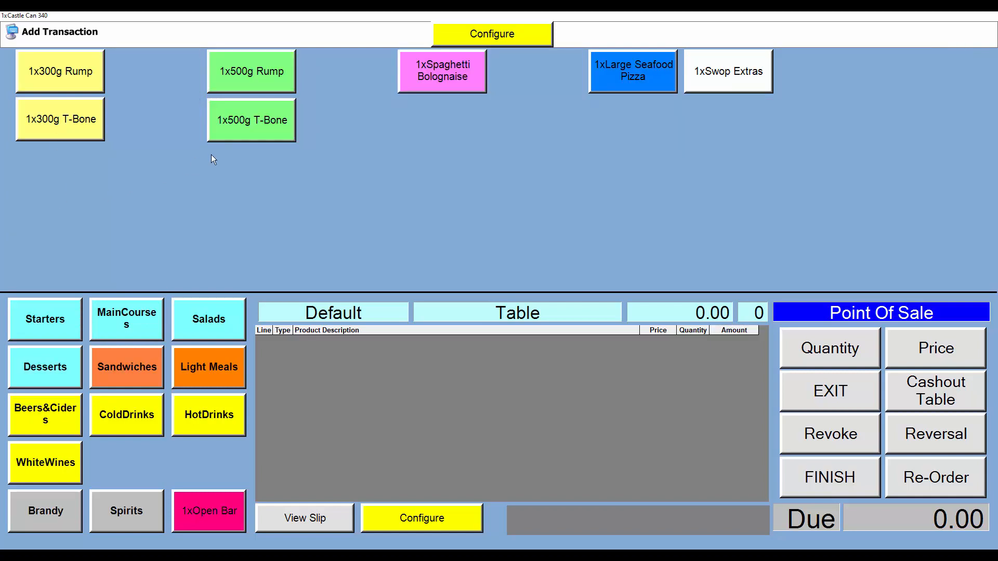
left_click(264, 75)
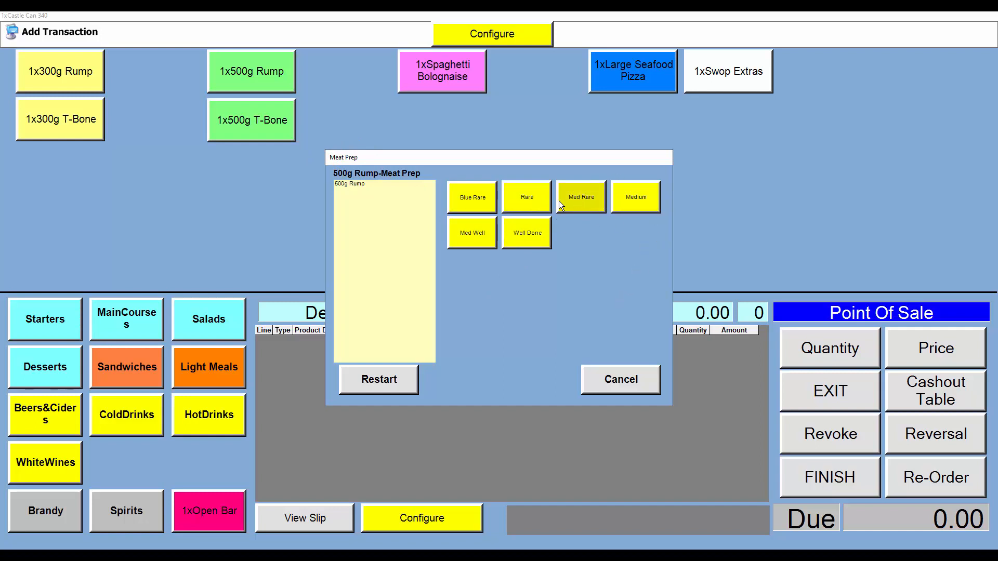
left_click(529, 198)
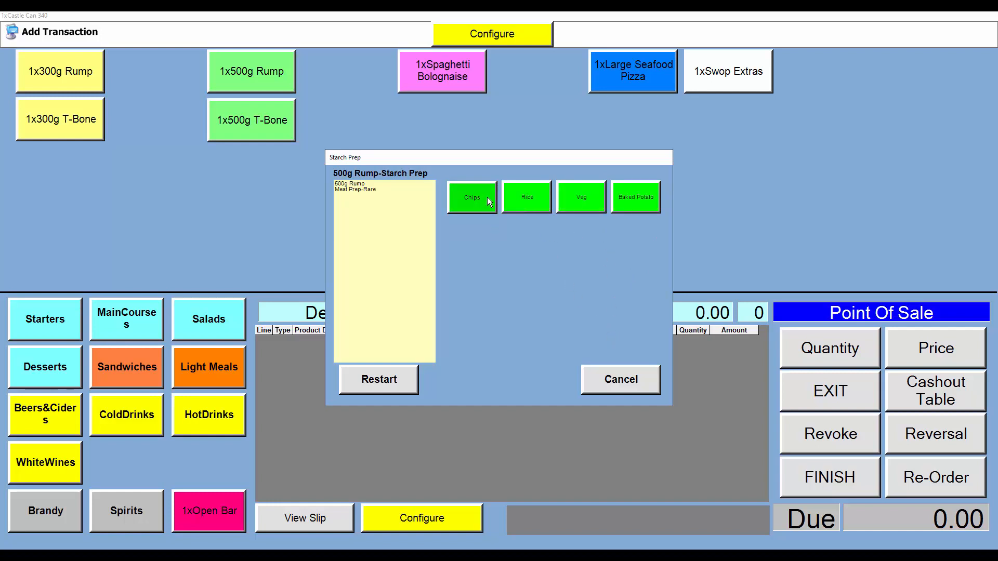
left_click(634, 202)
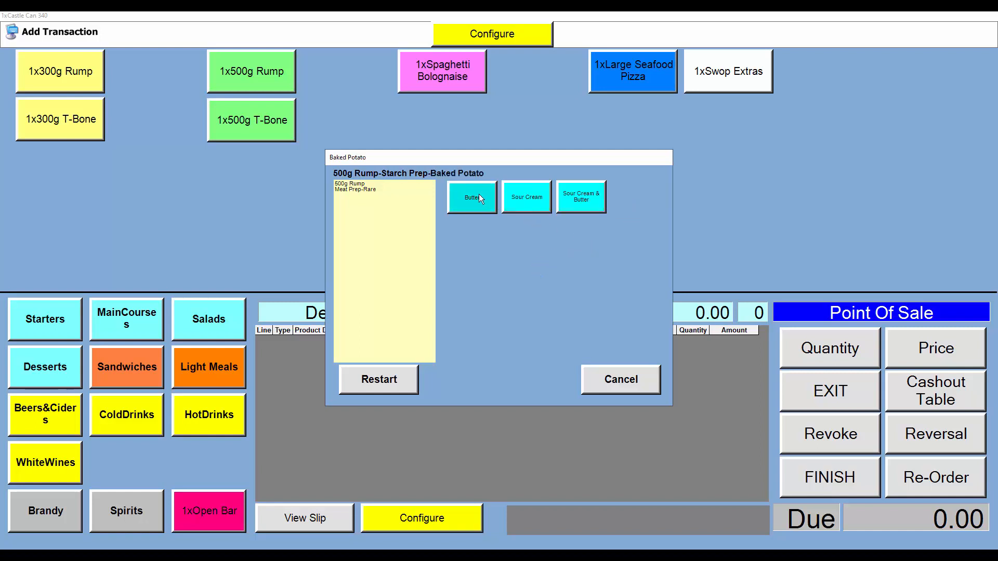
left_click(580, 197)
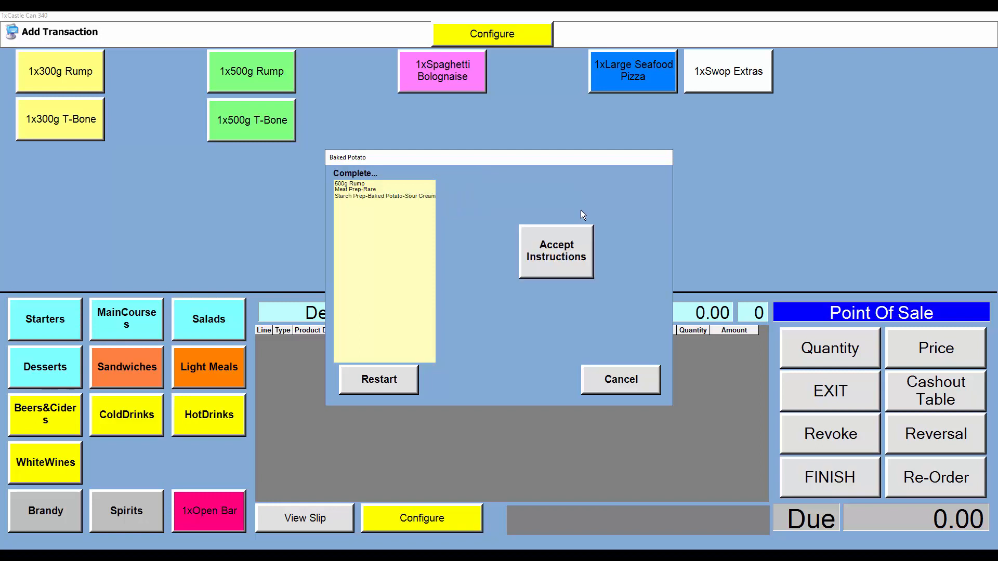
left_click(575, 256)
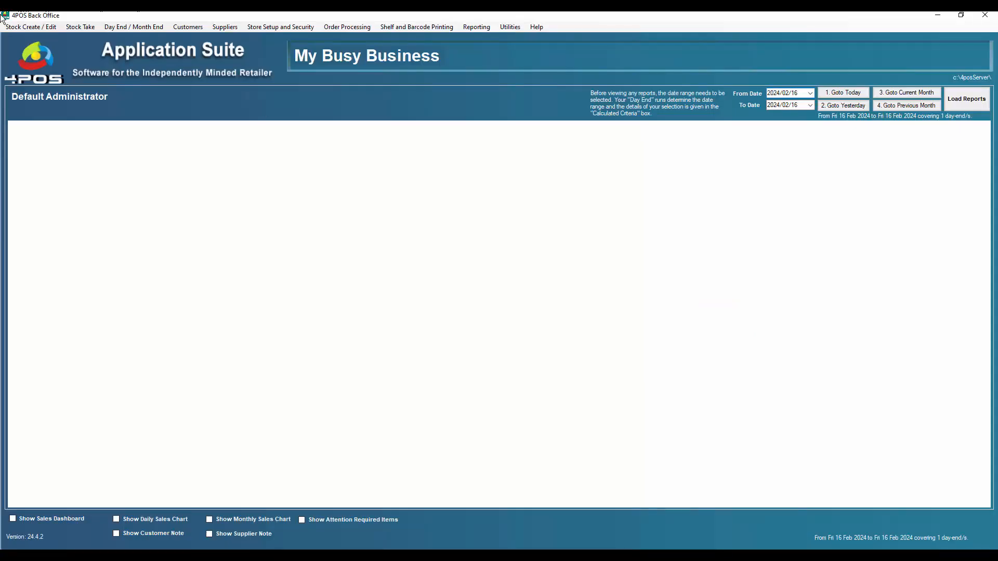
In the back office, find the Toasted Chicken Mayo stock item with the search "may" and expand Bread Type in its allocated messages
left_click(38, 27)
left_click(52, 36)
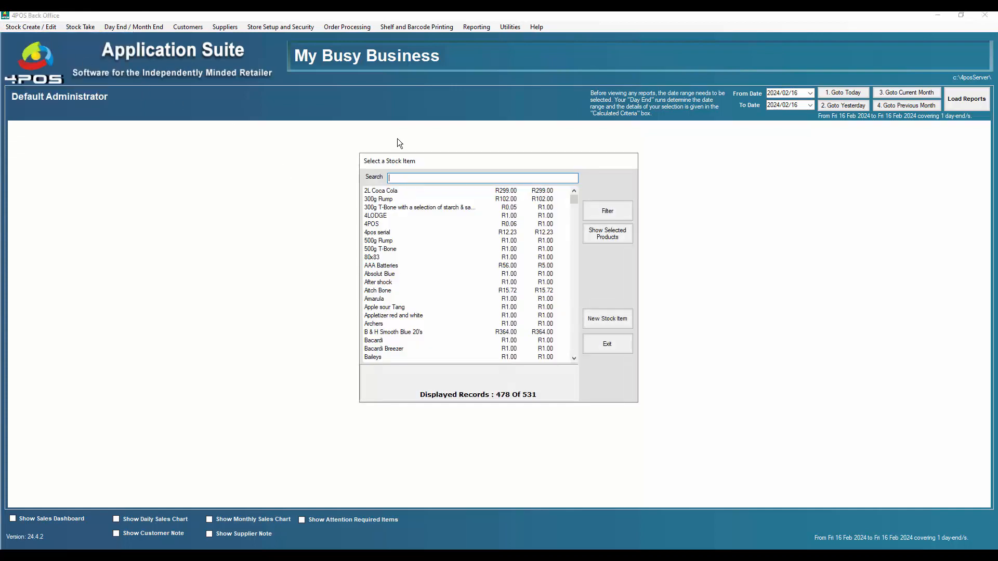
type("may")
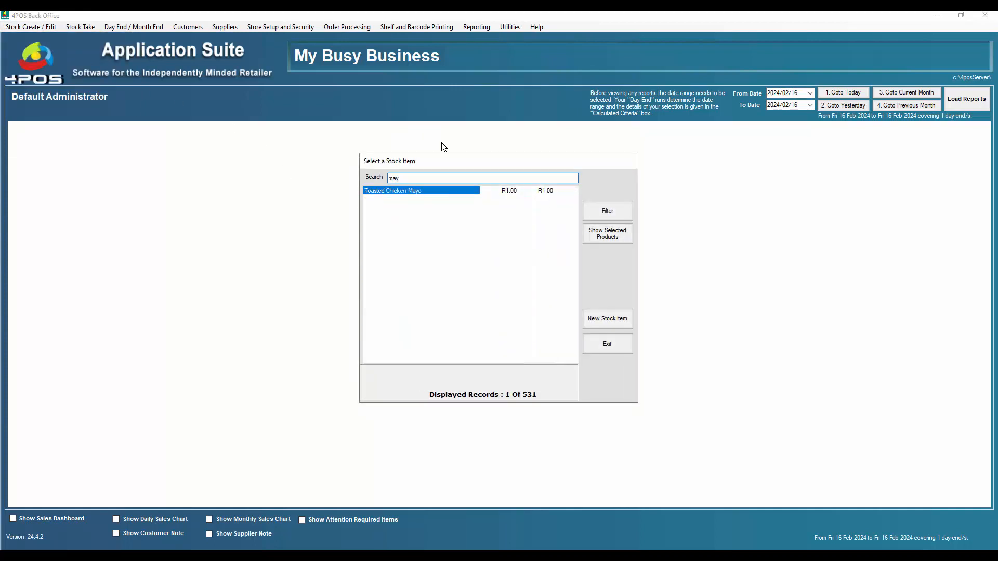
double_click(410, 190)
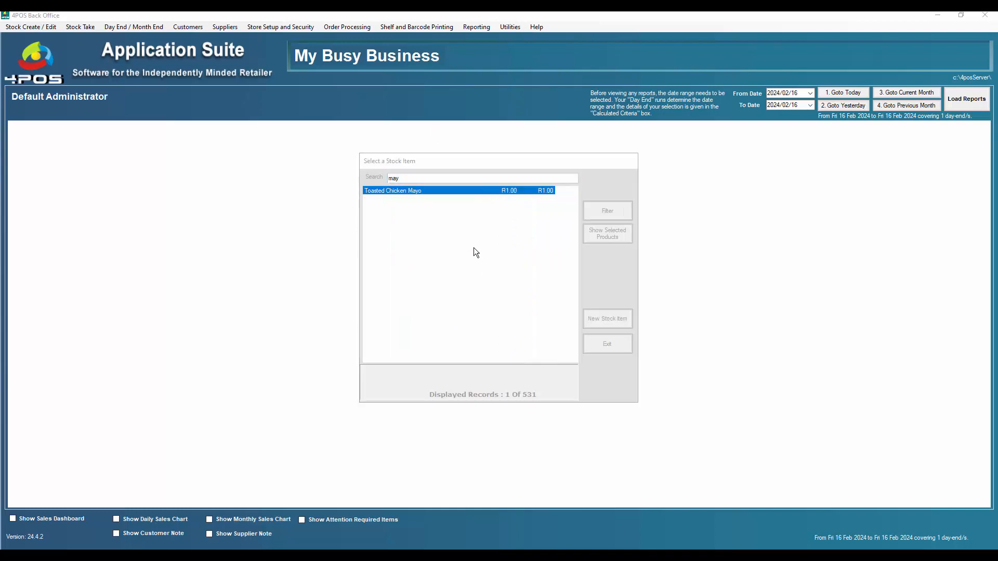
left_click(490, 168)
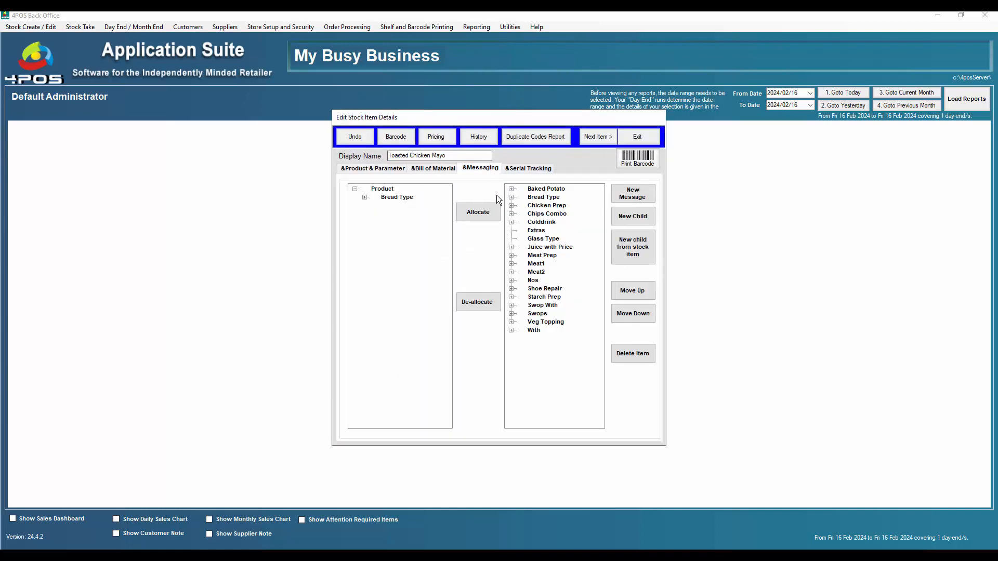
left_click(365, 197)
Switch to the point of sale and add a Toasted Chicken Mayo on Brown bread to the sale, accepting the instructions
key("alt+Tab")
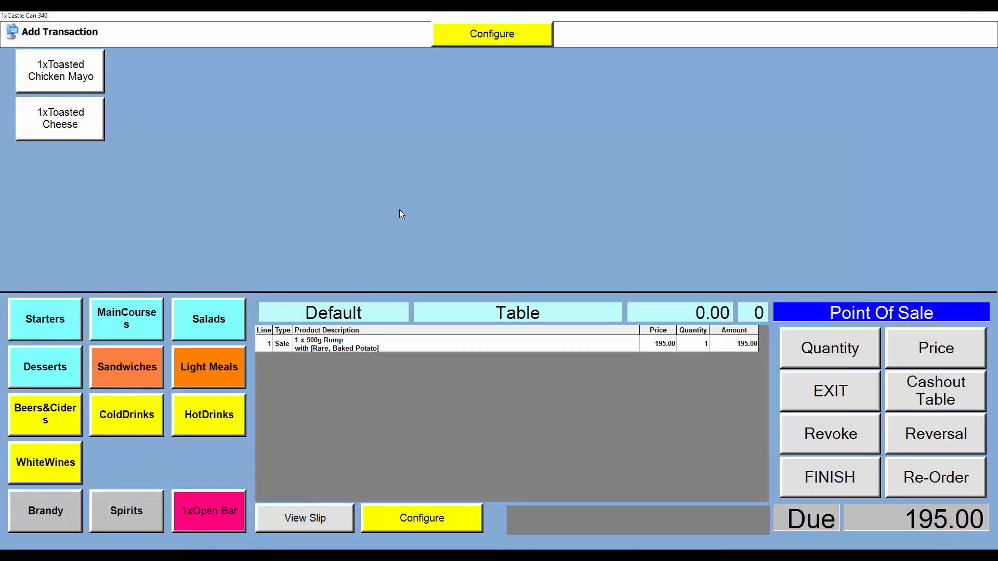
left_click(79, 71)
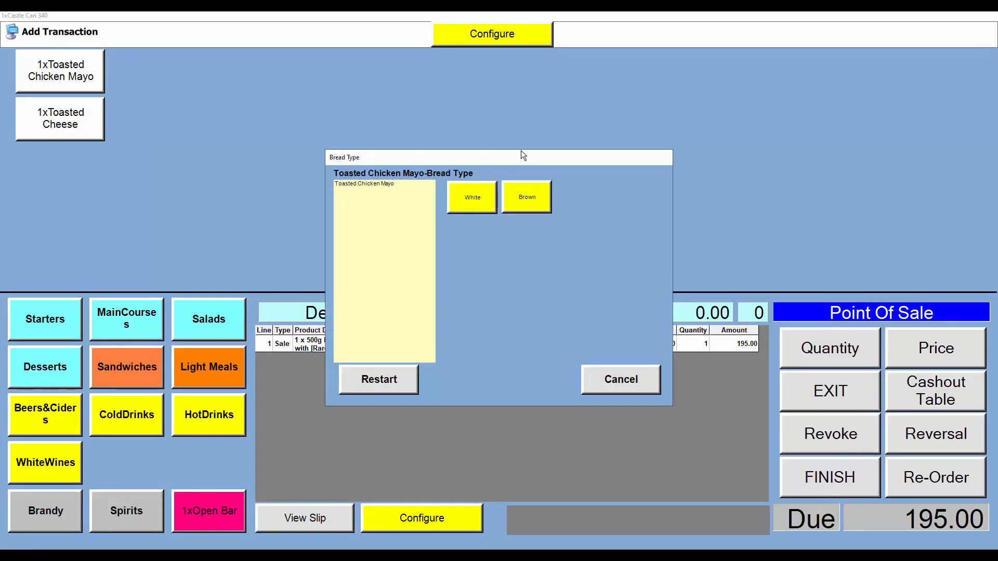
left_click(519, 199)
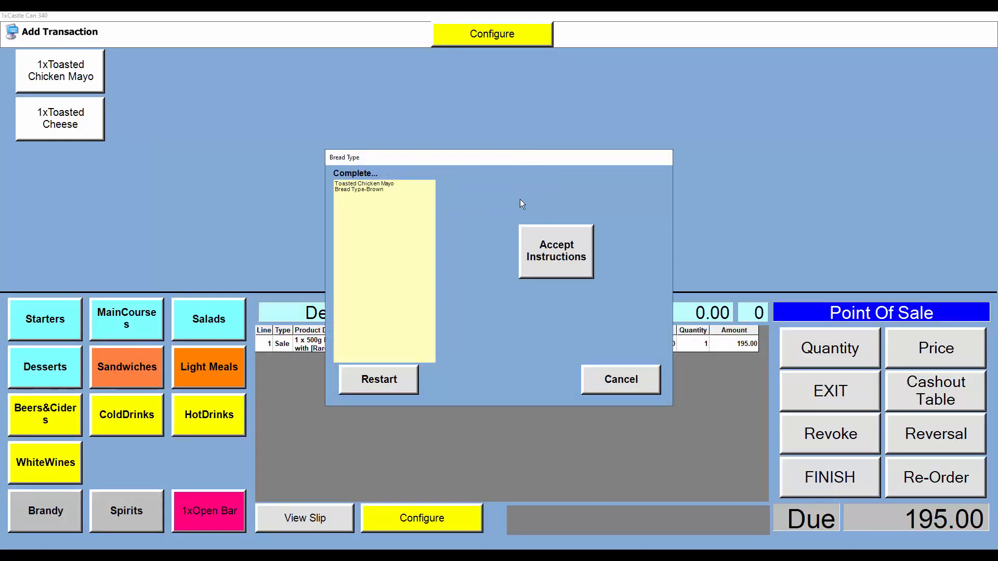
left_click(554, 257)
Return to the back office and add a child message named Rye to the Bread Type message in the master list
key("alt+Tab")
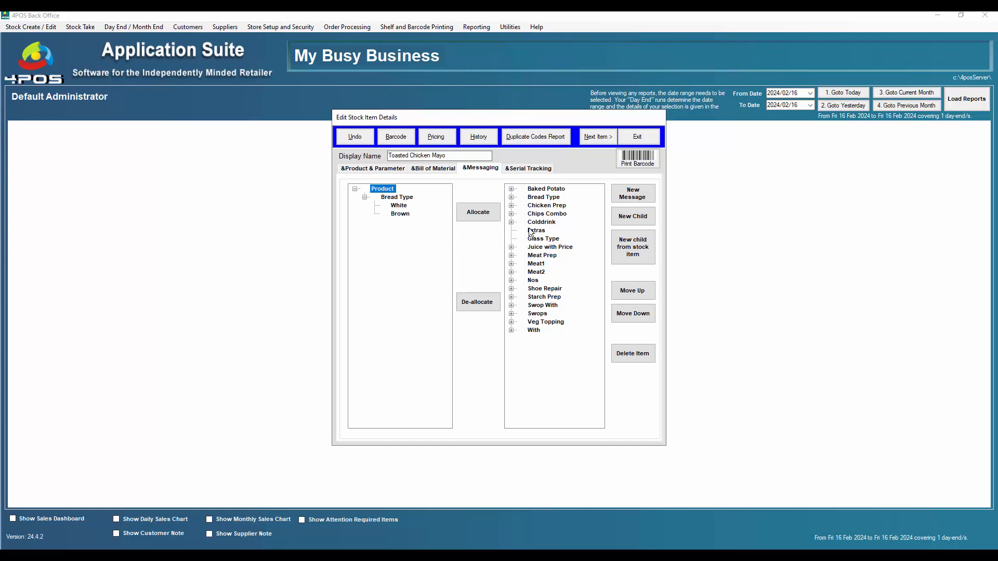
left_click(531, 197)
left_click(511, 197)
left_click(511, 197)
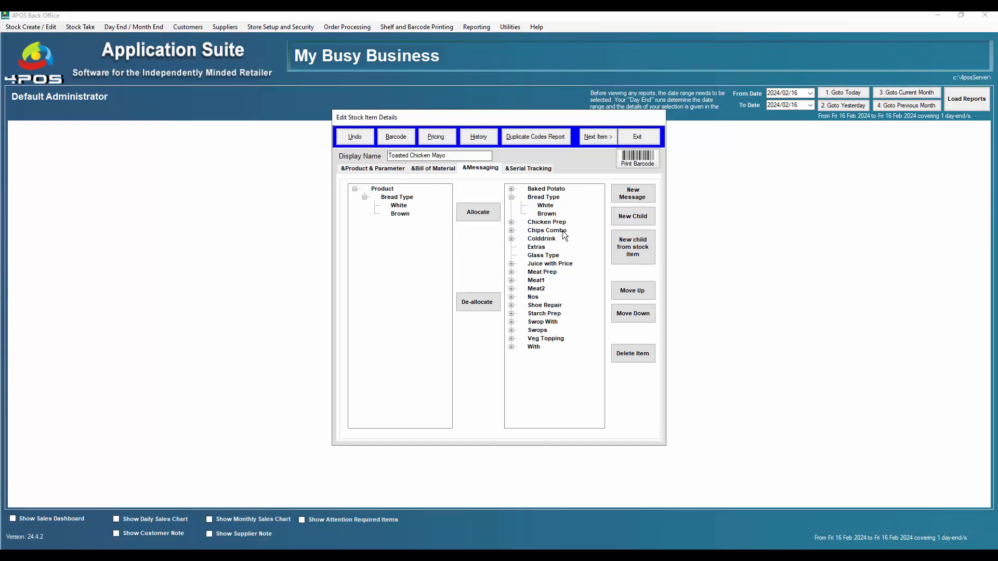
left_click(537, 198)
left_click(635, 217)
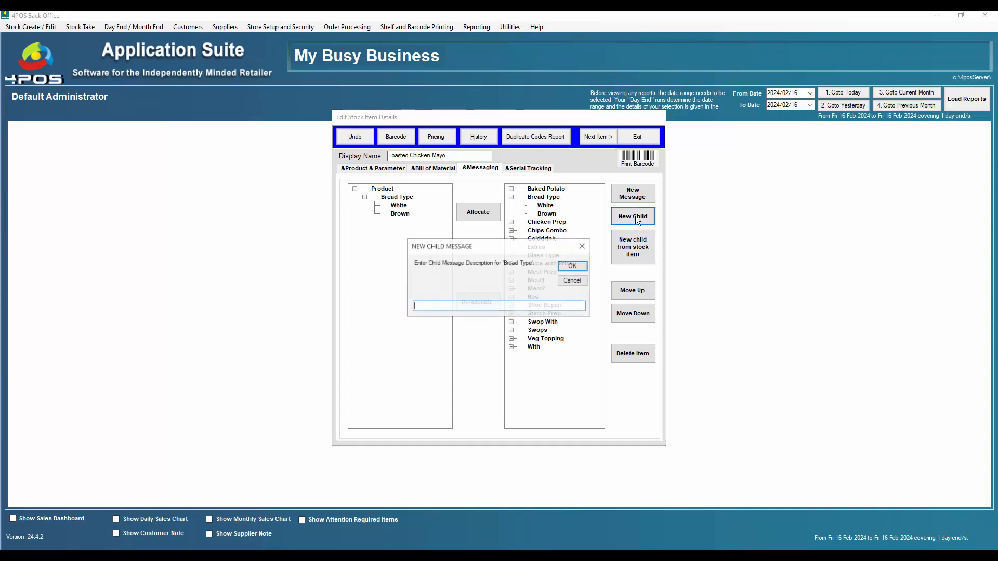
type("Rye")
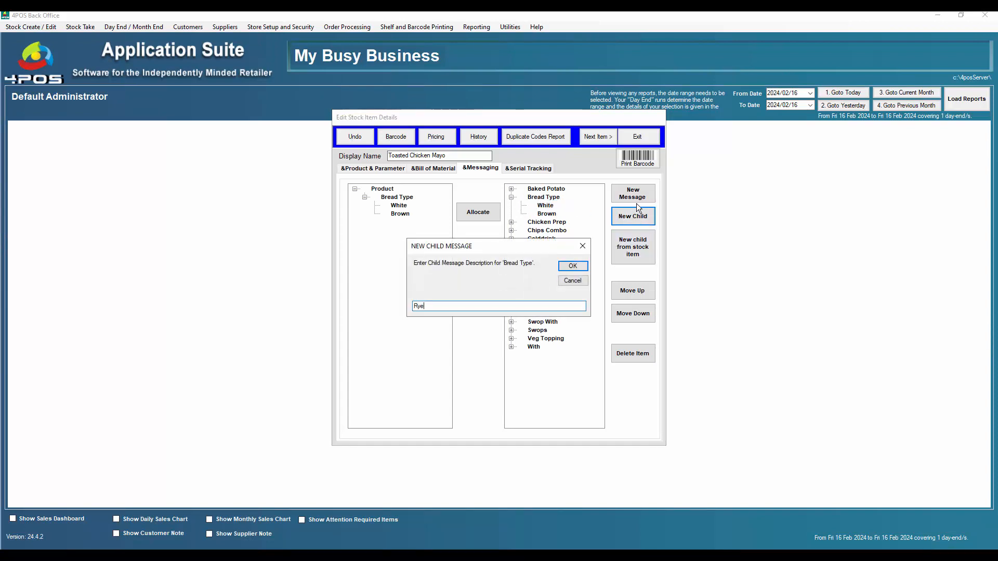
key("Return")
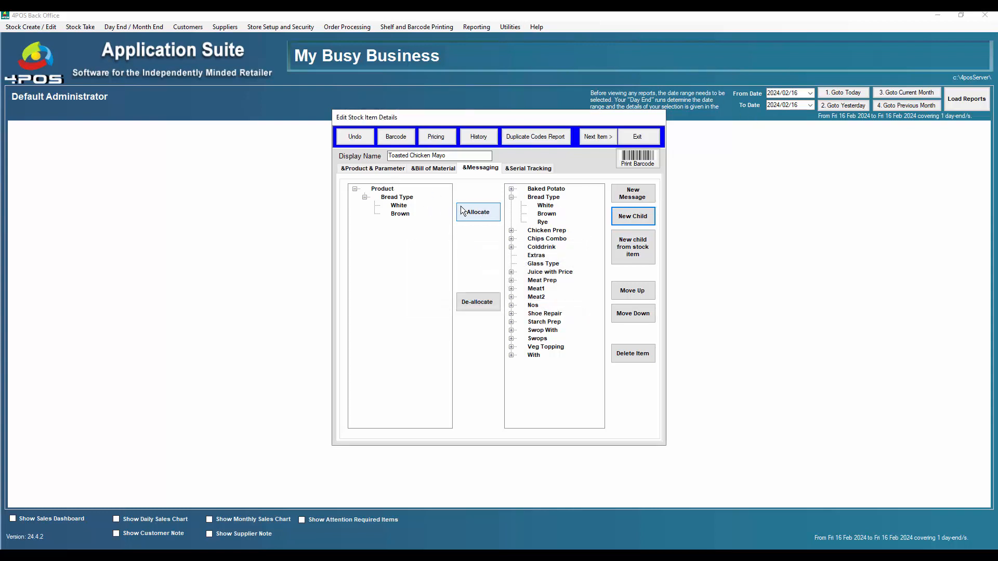
De-allocate Bread Type from Toasted Chicken Mayo, allocate it again as a child of Product, check its options, and close the item
left_click(398, 197)
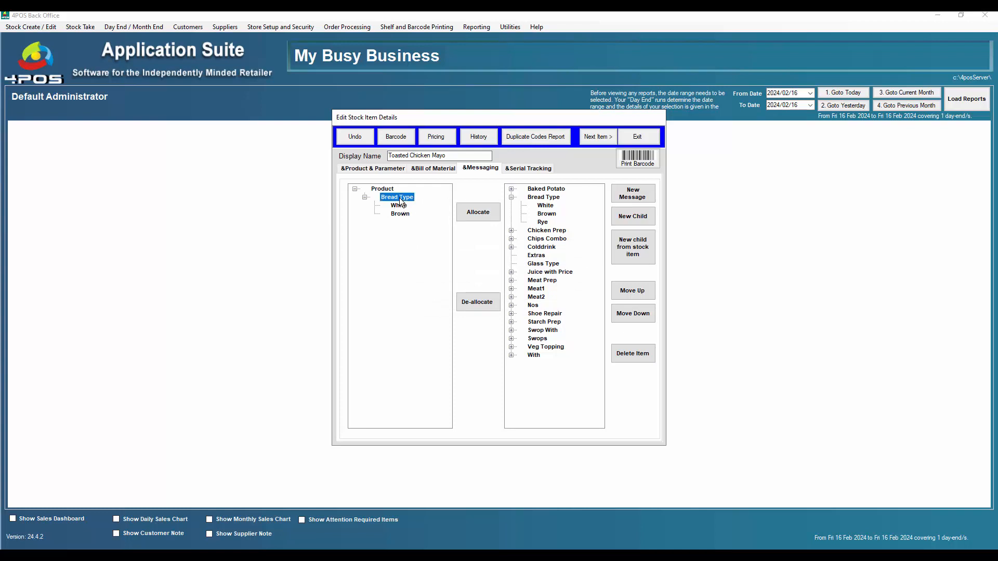
left_click(486, 304)
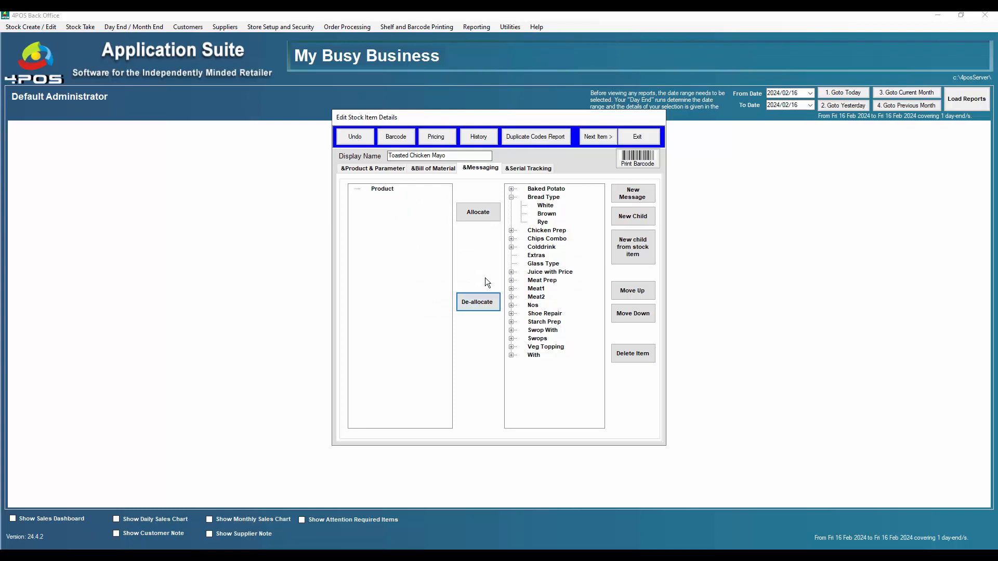
left_click(550, 197)
left_click(475, 217)
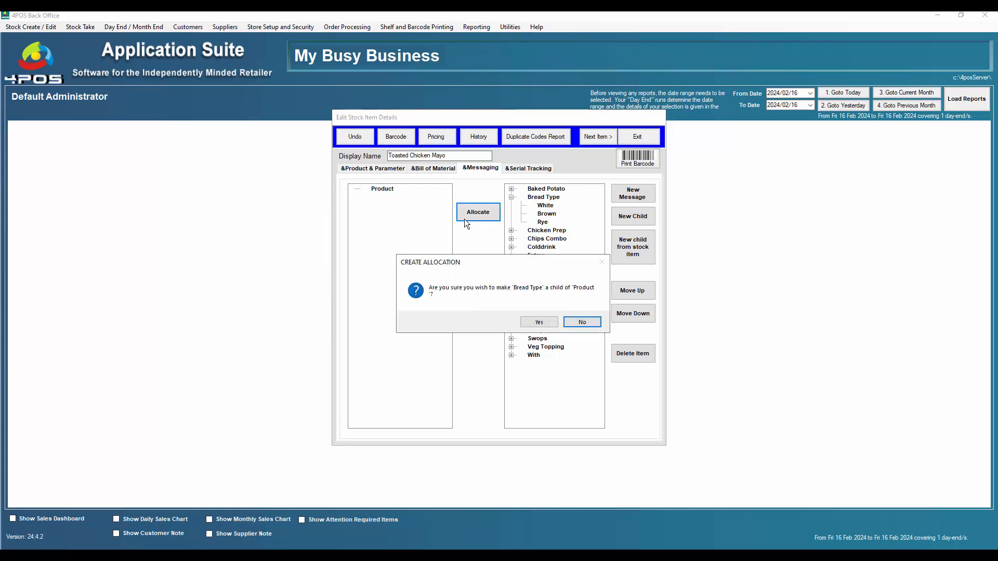
left_click(546, 321)
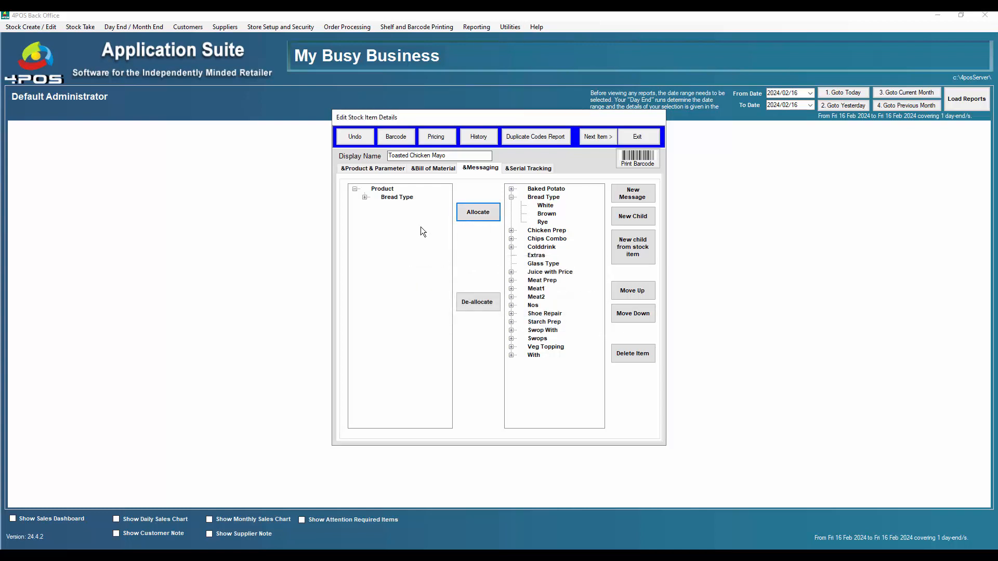
left_click(365, 198)
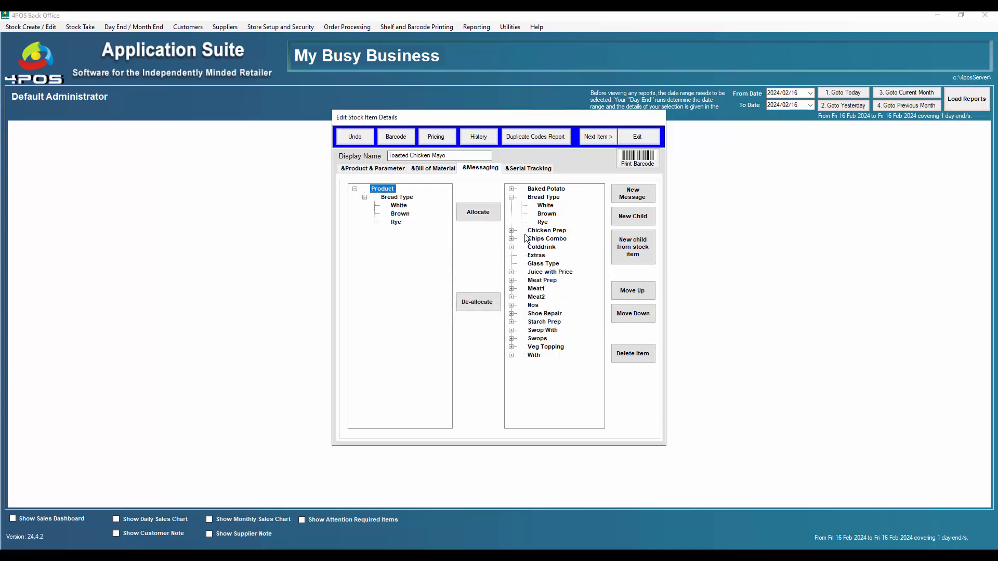
left_click(644, 137)
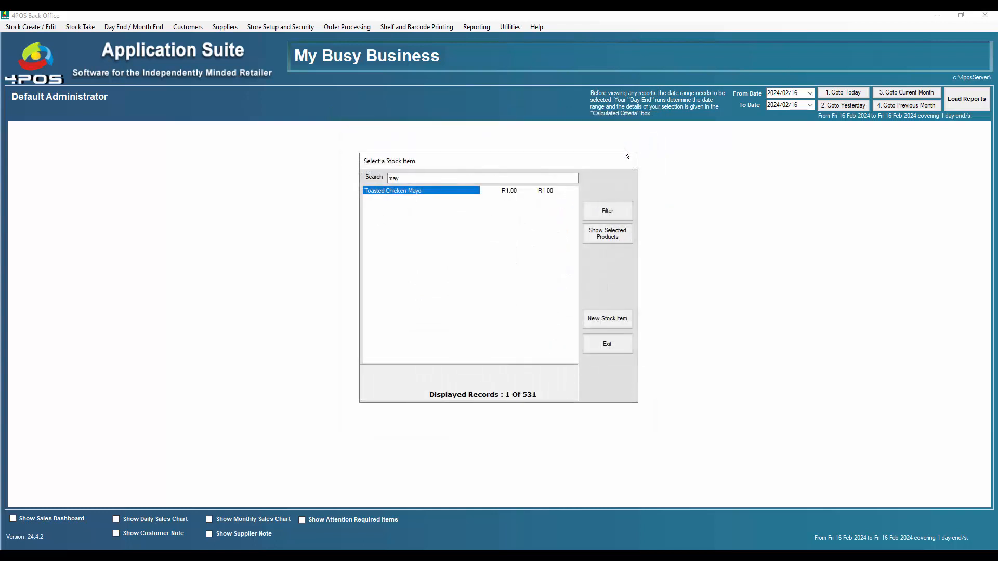
Search the stock items for "toast", open Toasted Cheese, and examine the options under its allocated Bread Type message
double_click(409, 178)
type("toa")
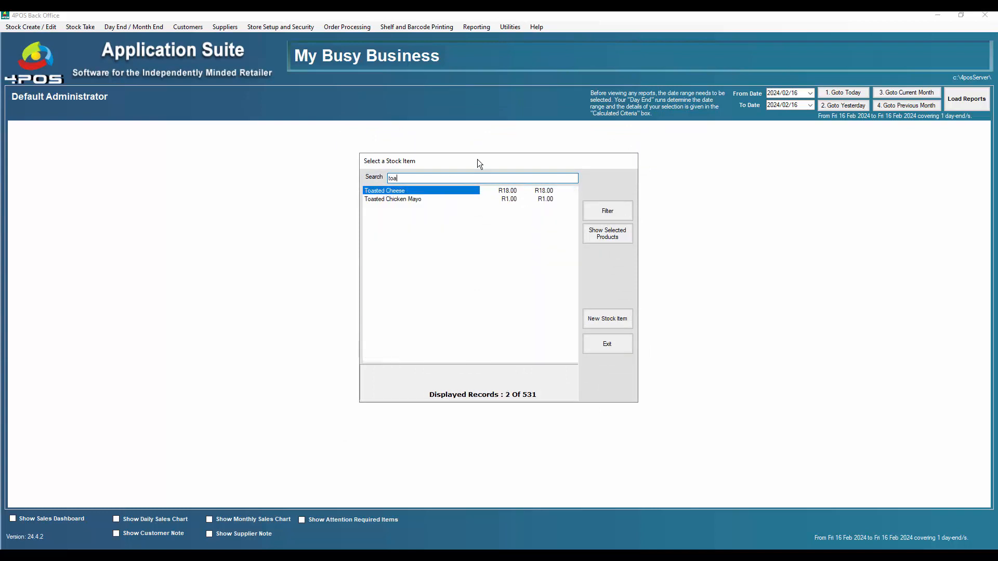
type("st")
double_click(401, 189)
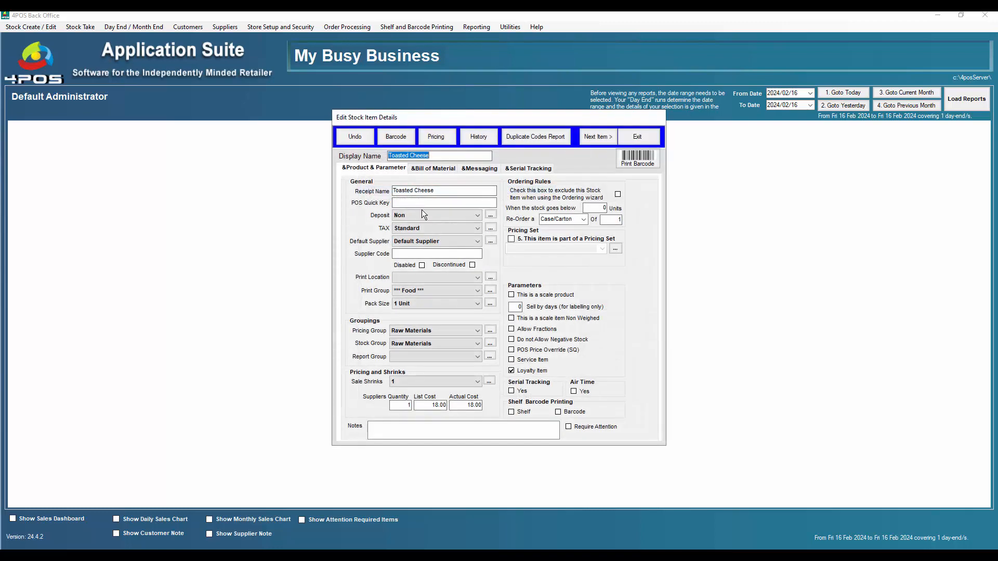
left_click(490, 169)
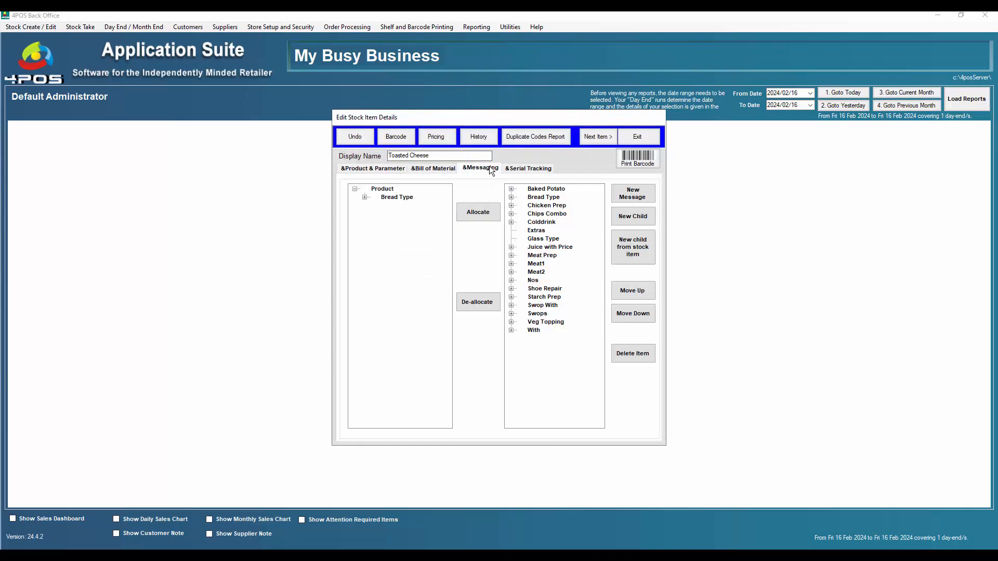
left_click(365, 198)
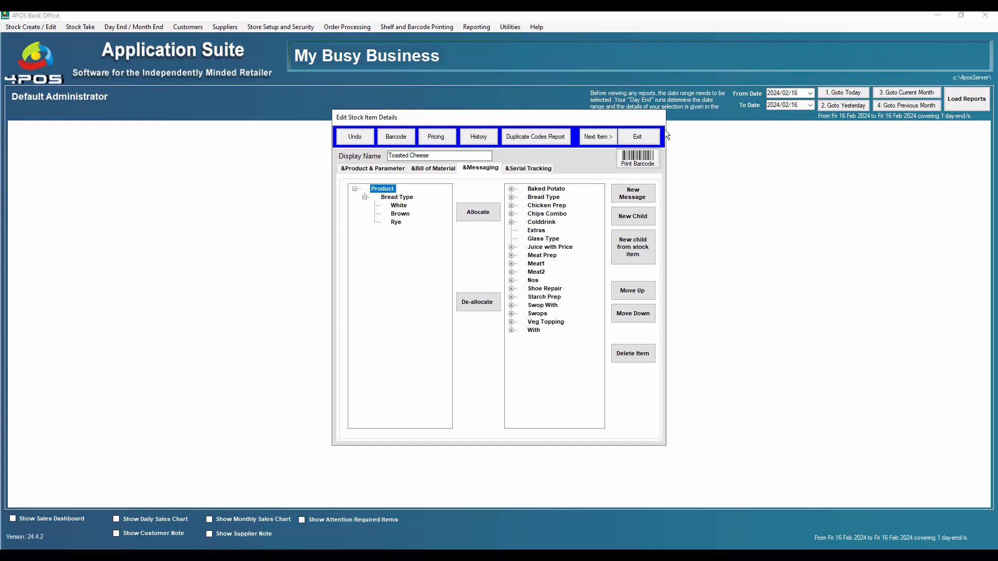
Close the Toasted Cheese item and the stock item selection, and agree to run the POS update
left_click(637, 136)
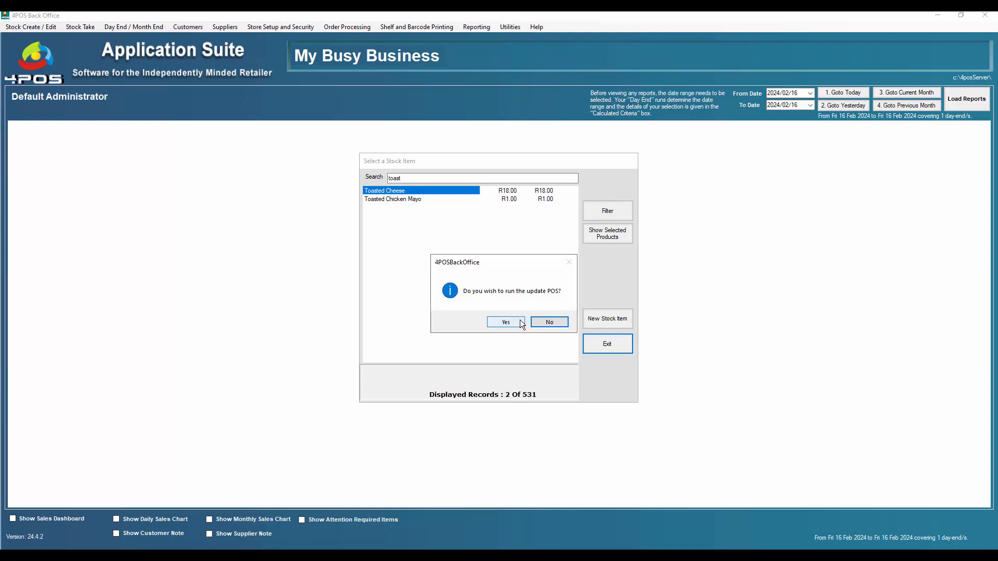
left_click(521, 323)
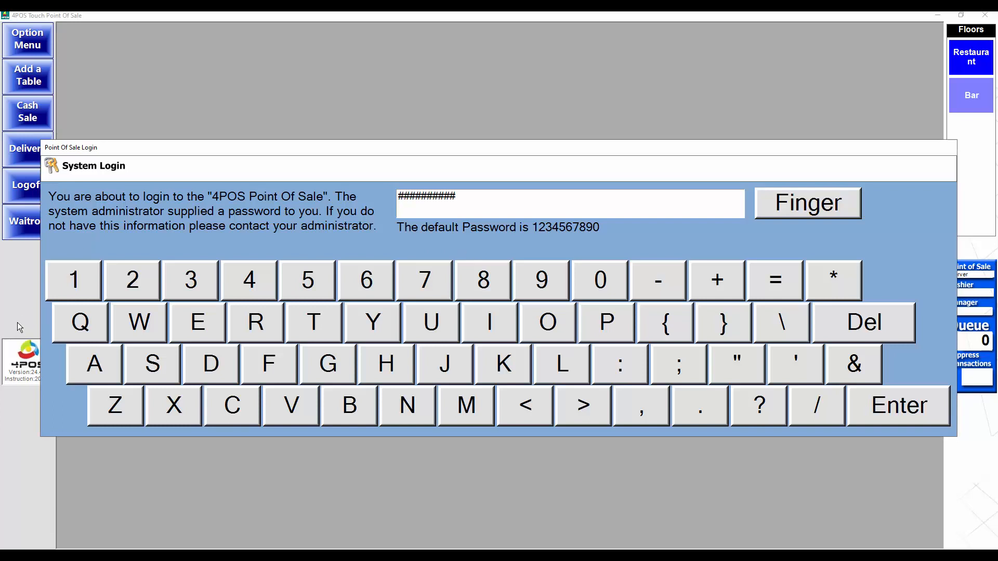
Log in to the touch point of sale with the account password and select the Point Of Sale sale channel
left_click(883, 408)
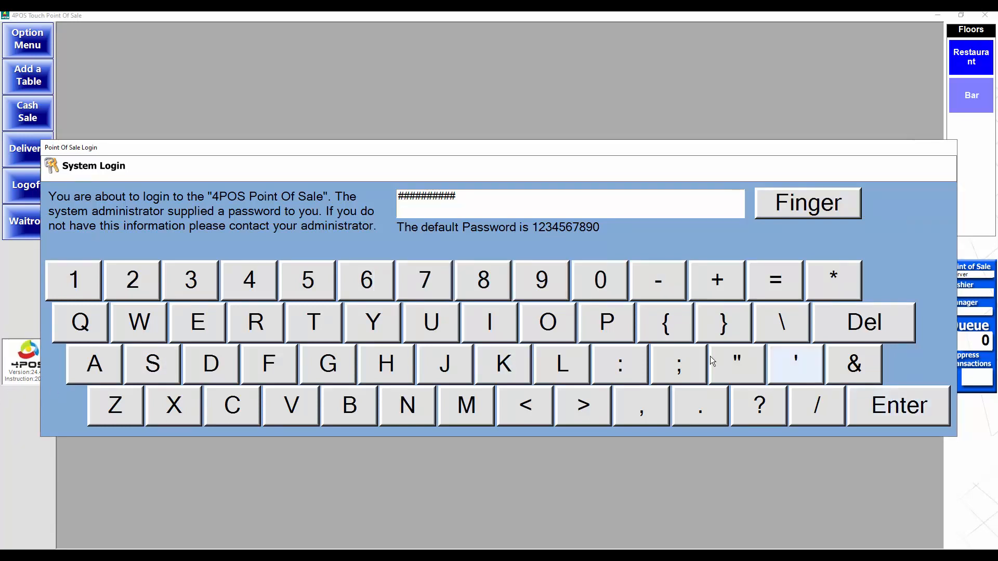
left_click(910, 406)
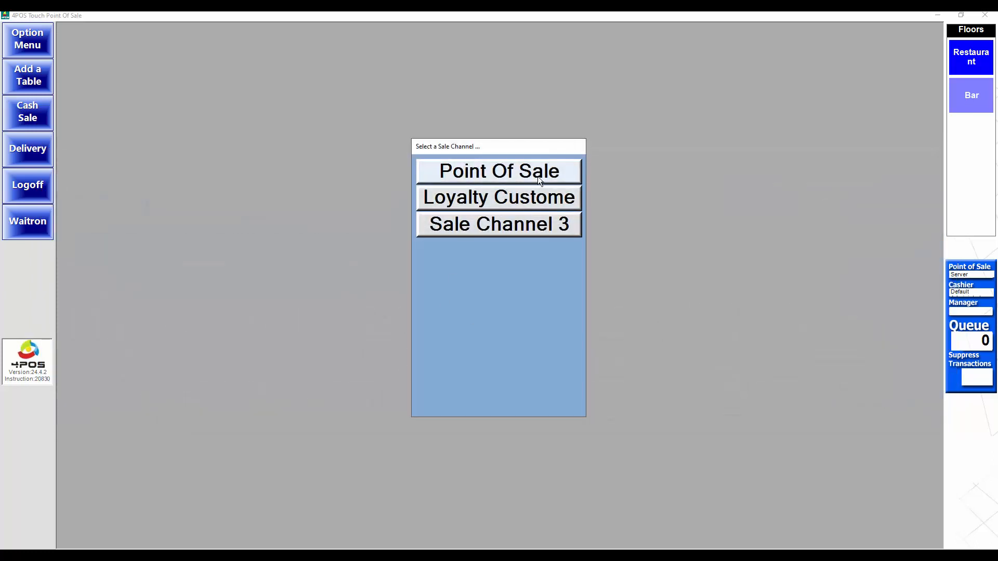
left_click(537, 176)
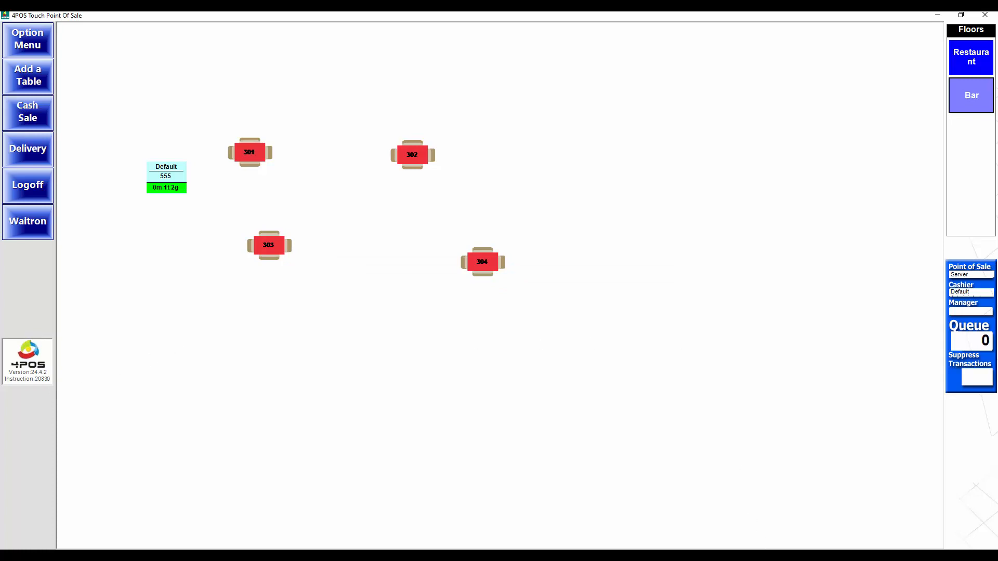
Switch to the 4POS Domain Controller, examine the server's update status, and return to the point of sale floor plan
mouse_move(760, 556)
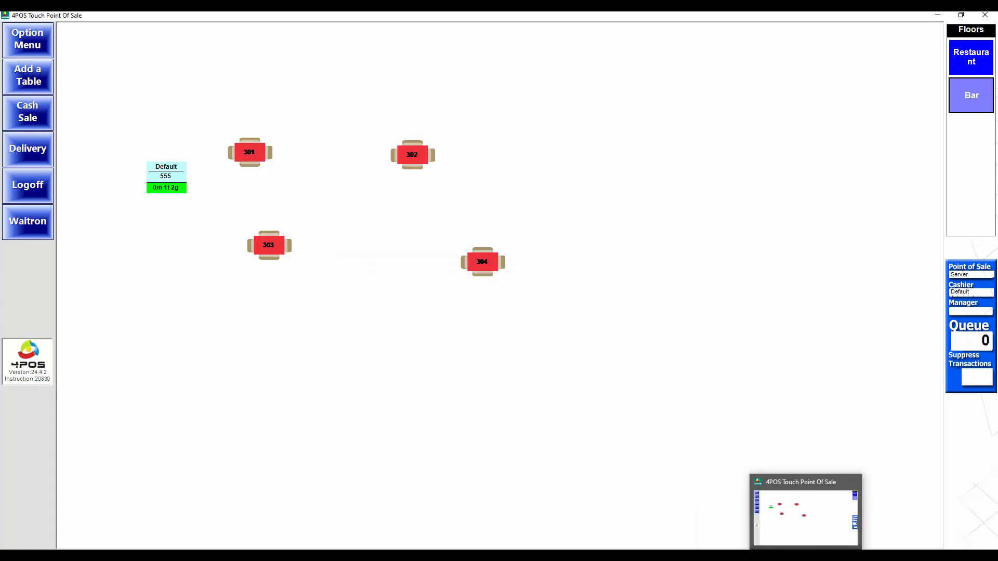
mouse_move(537, 556)
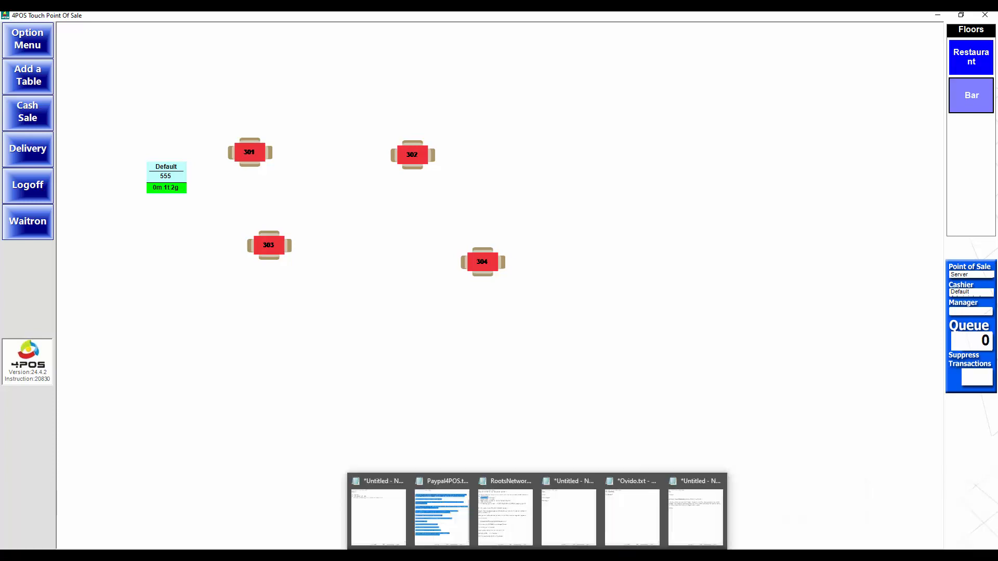
left_click(514, 555)
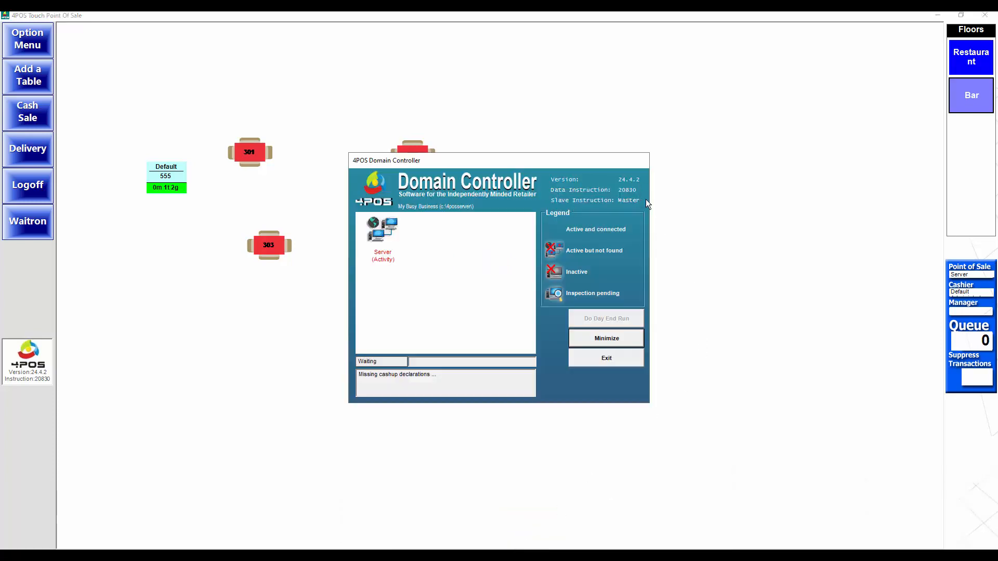
left_click(273, 312)
Start adding a transaction to table 555 and pick Toasted Chicken Mayo from Sandwiches to check its Bread Type options
left_click(172, 187)
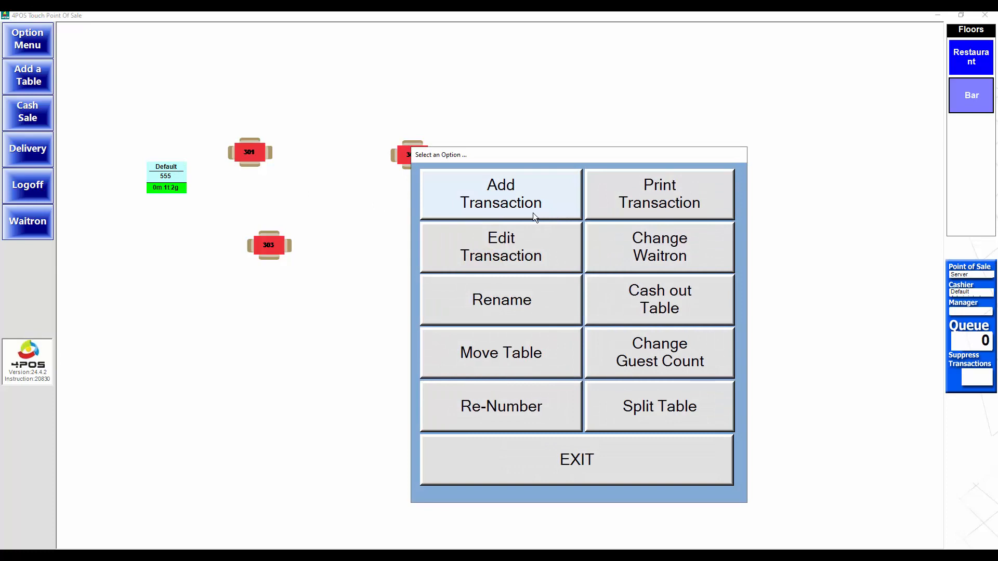
left_click(531, 202)
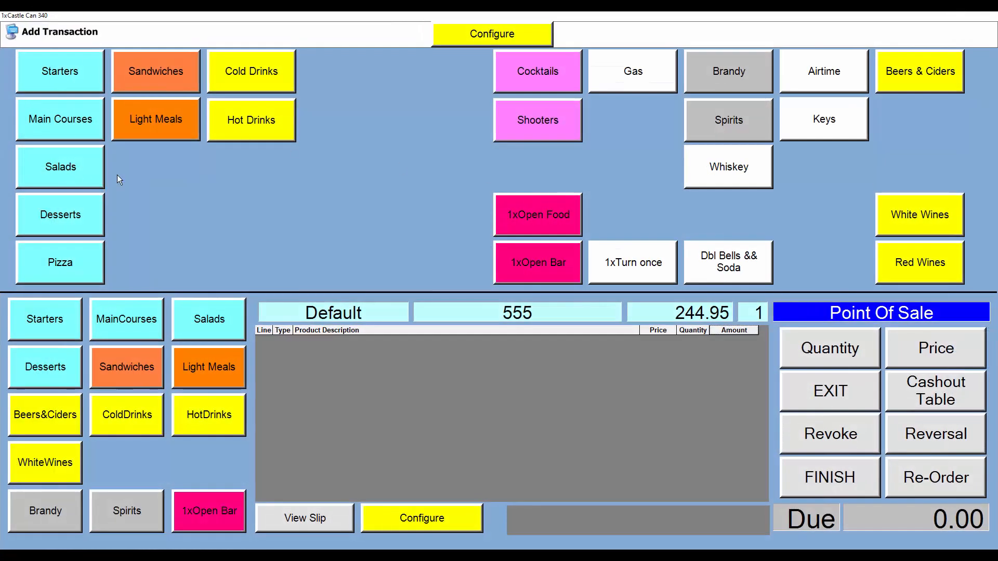
left_click(155, 78)
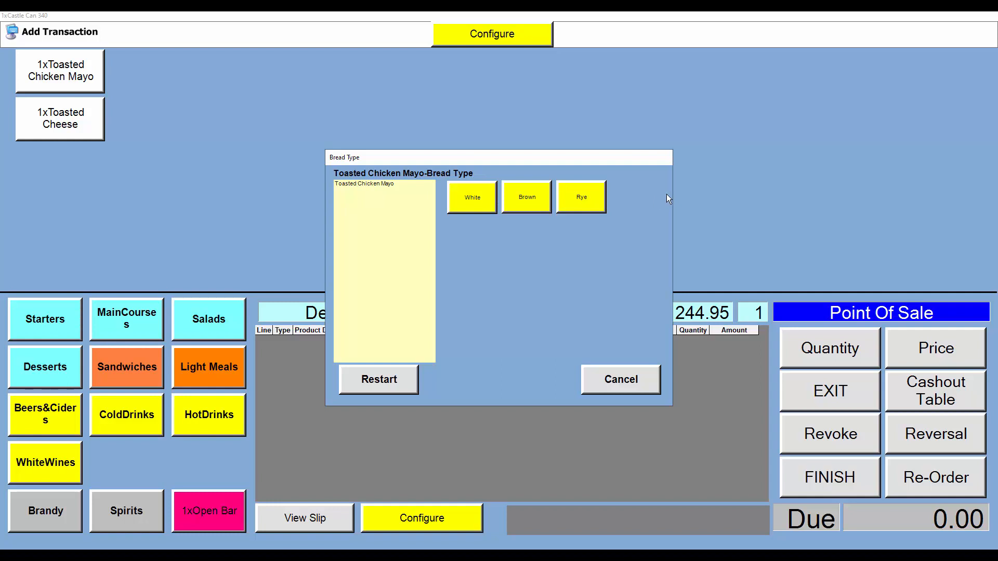
Switch to 4POS Back Office, open the 500g Rump stock item for detailed amendment, and show its messaging setup
key("alt+Tab")
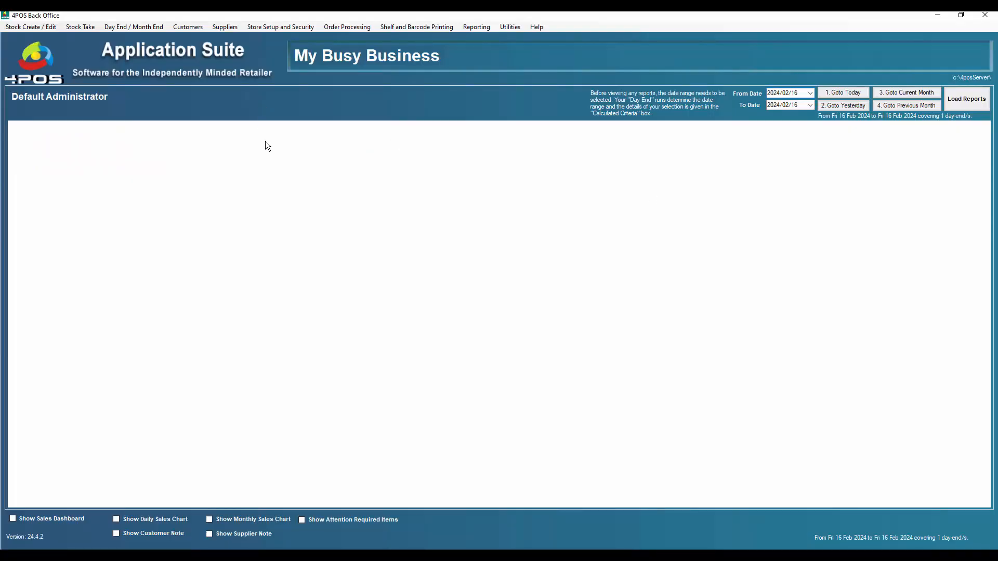
left_click(41, 29)
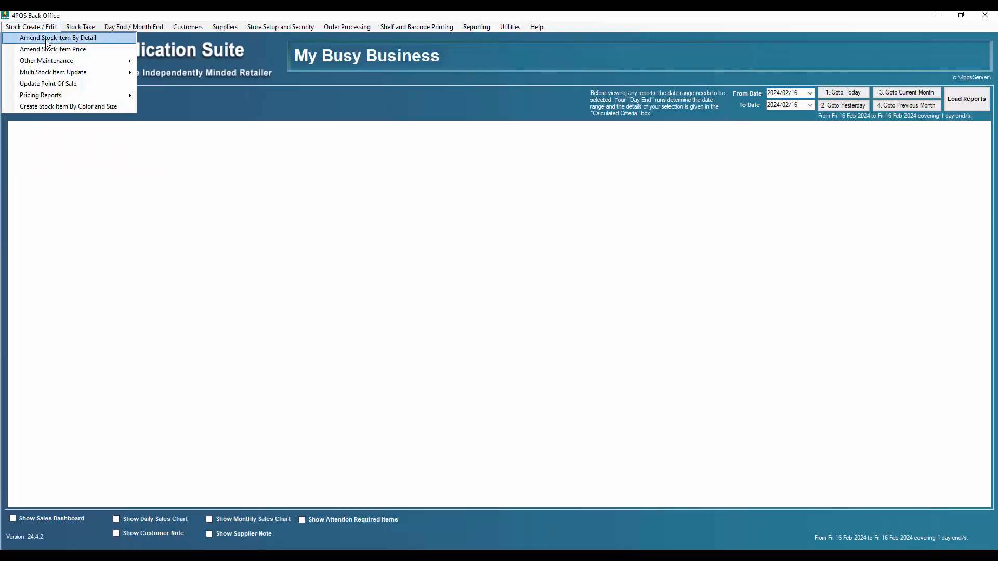
left_click(45, 38)
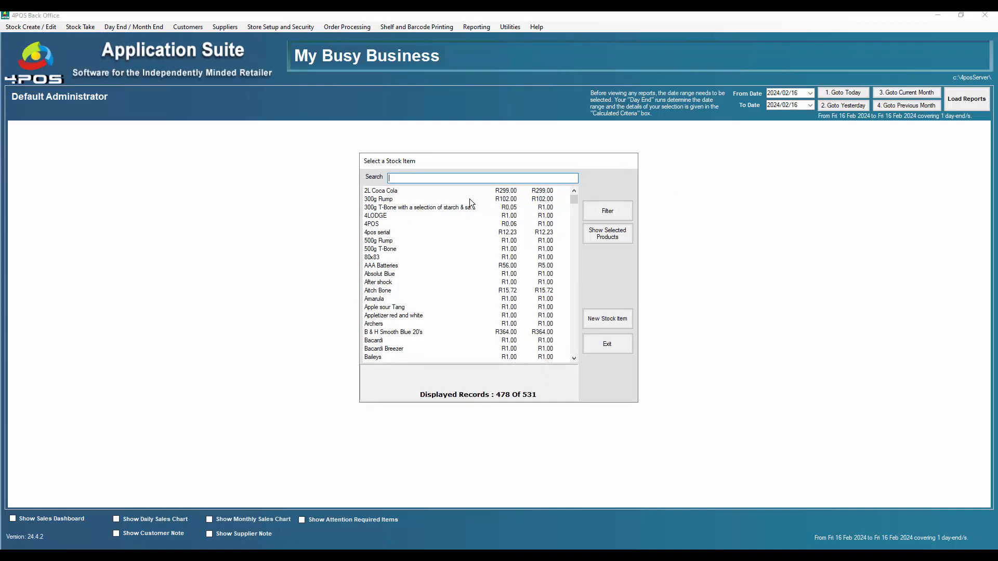
double_click(390, 241)
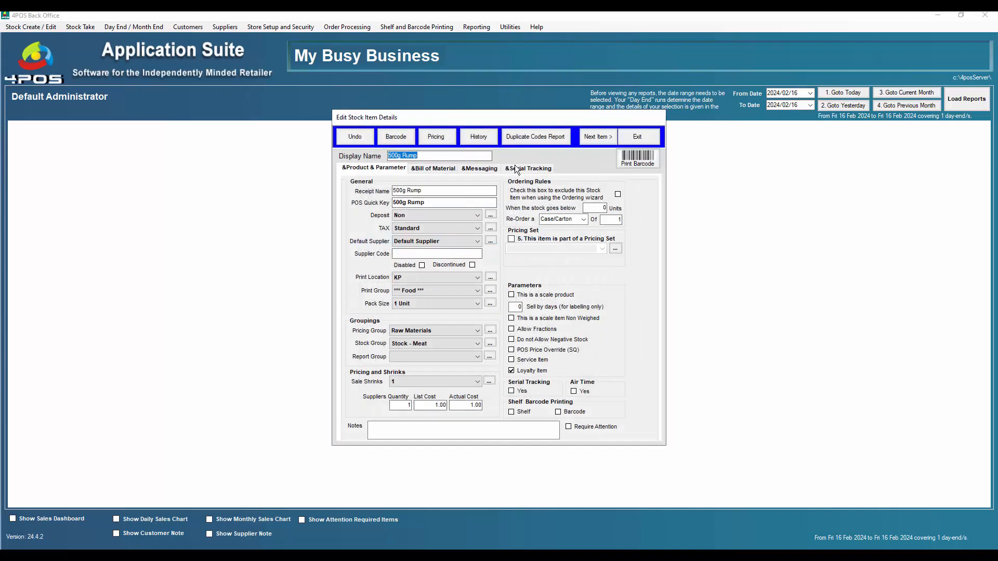
left_click(479, 168)
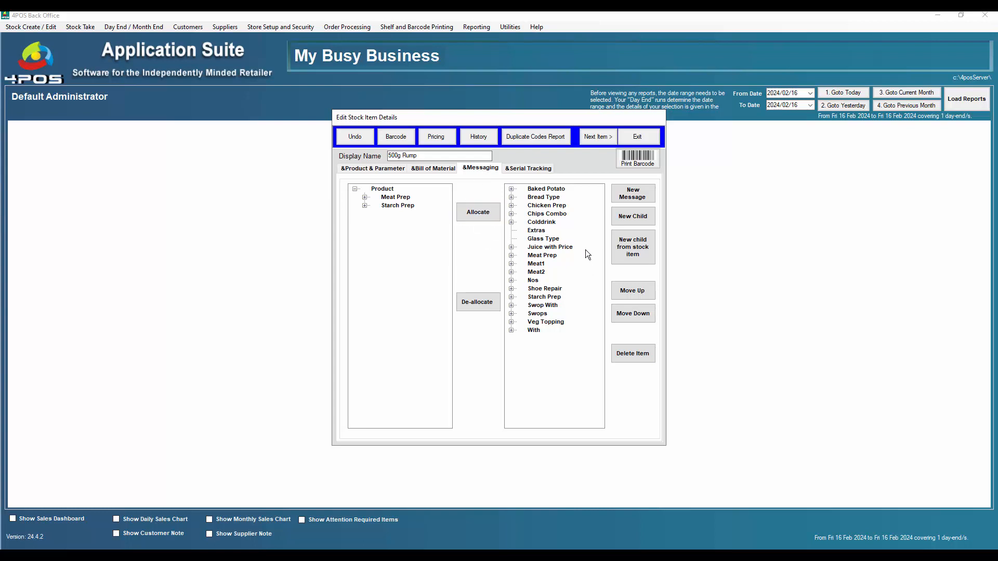
Examine the options under the available Baked Potato, Bread Type, Chicken Prep, Chips Combo and Colddrink messages
left_click(511, 189)
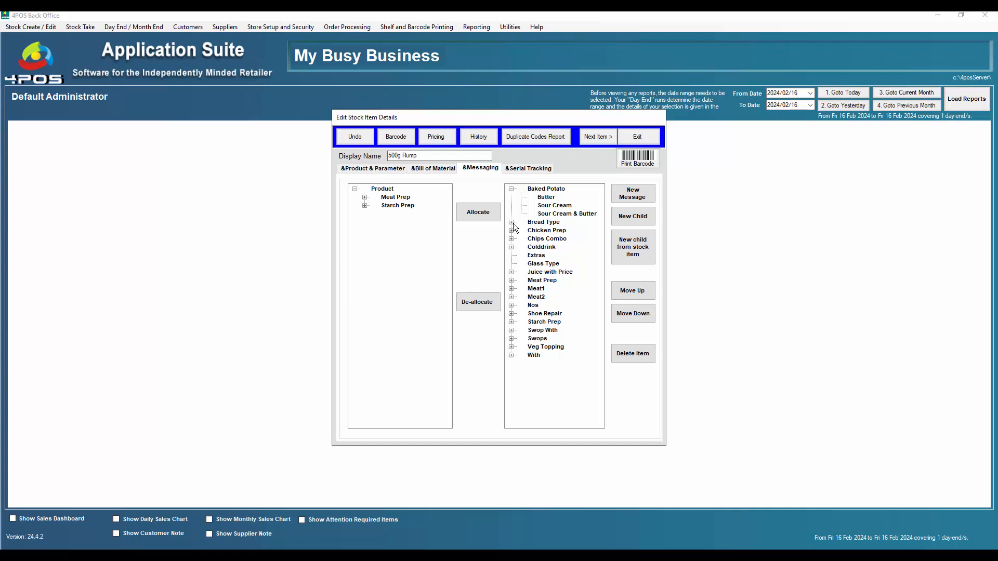
left_click(512, 222)
left_click(511, 256)
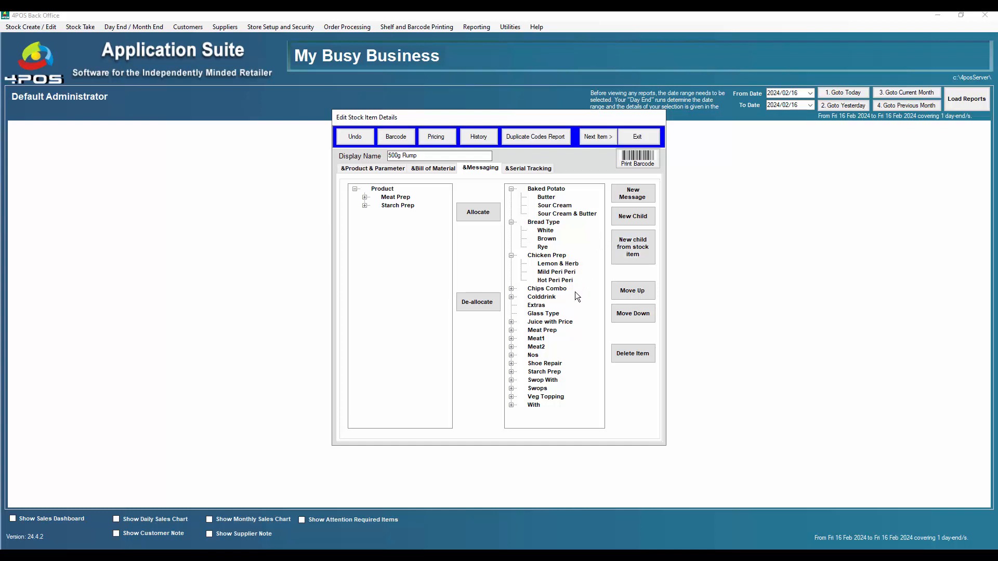
left_click(511, 289)
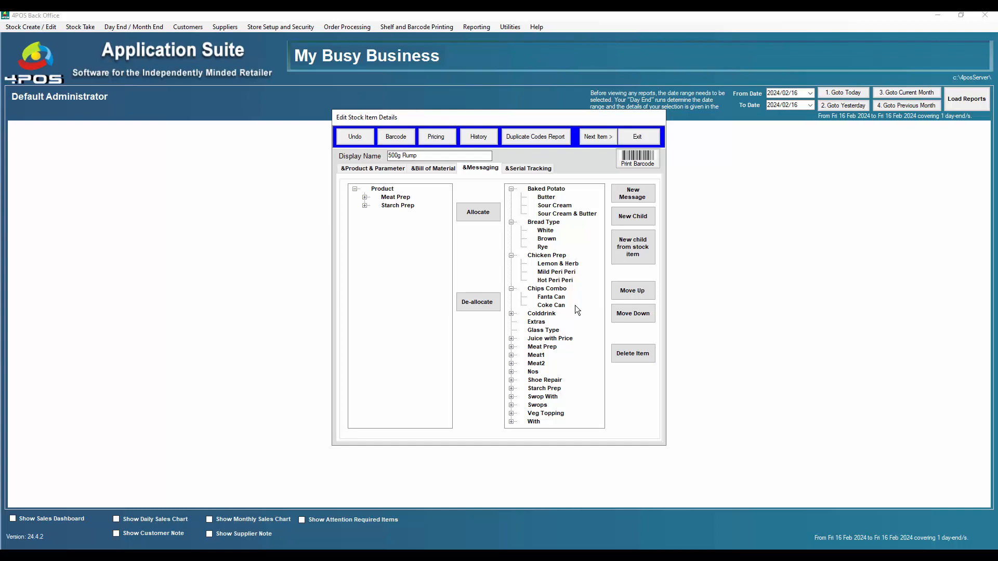
left_click(560, 298)
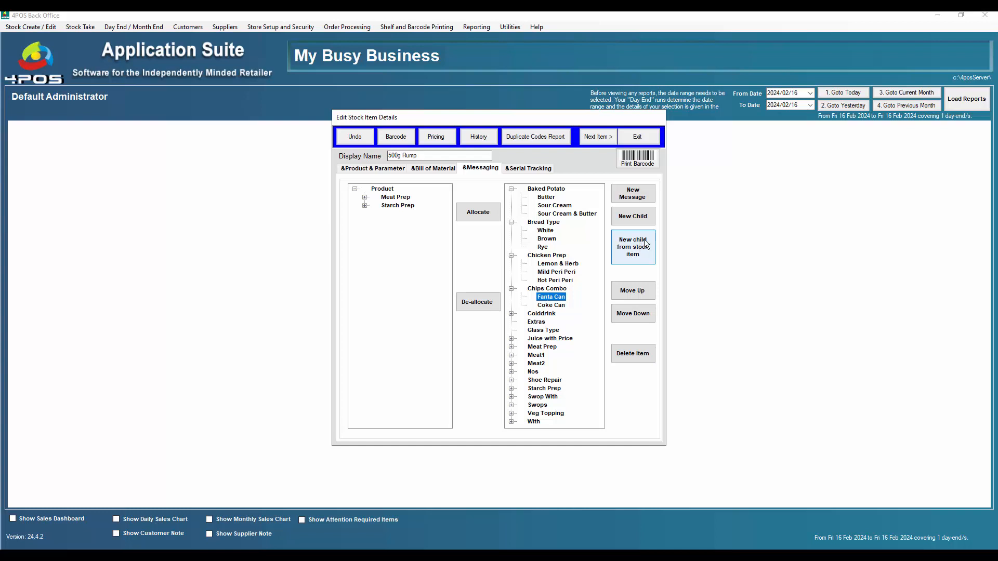
left_click(511, 313)
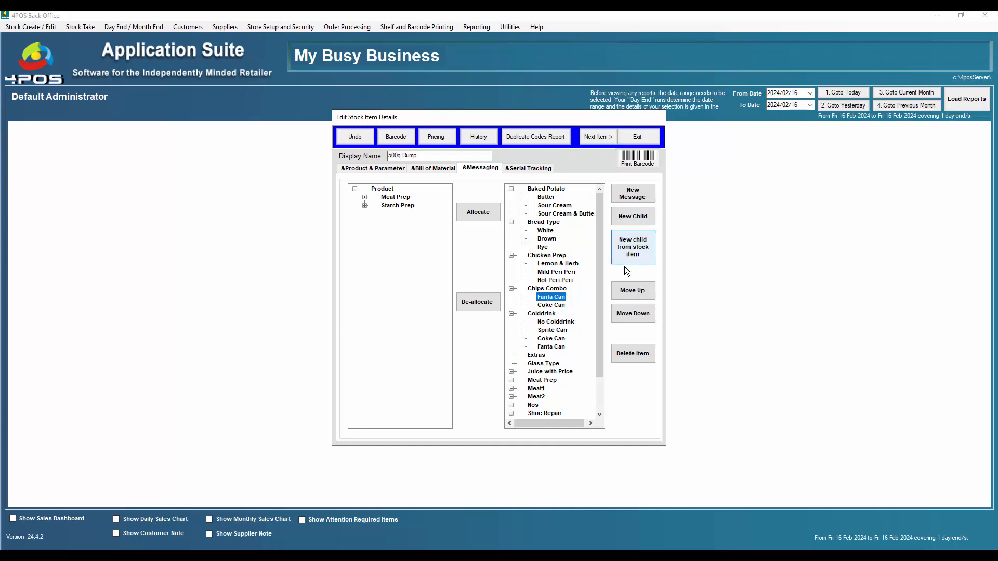
left_click(555, 334)
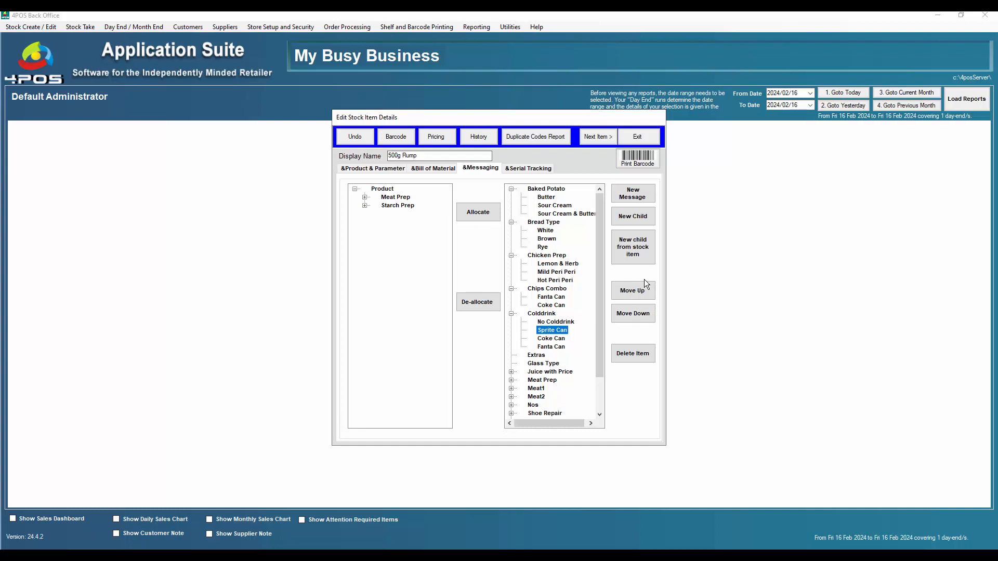
Add the child messages Short Glass and Tall Glass to the Glass Type message
left_click(543, 363)
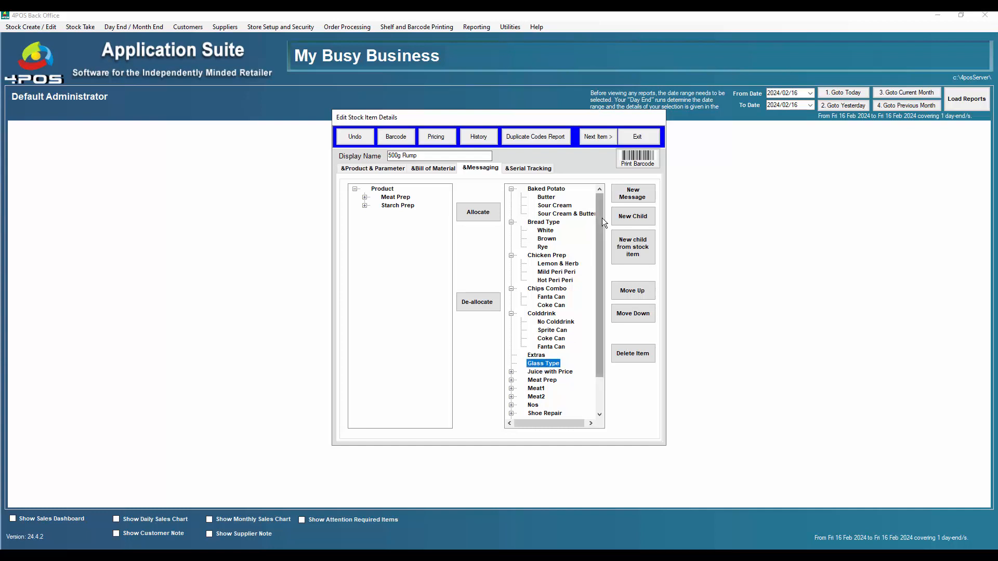
left_click(631, 216)
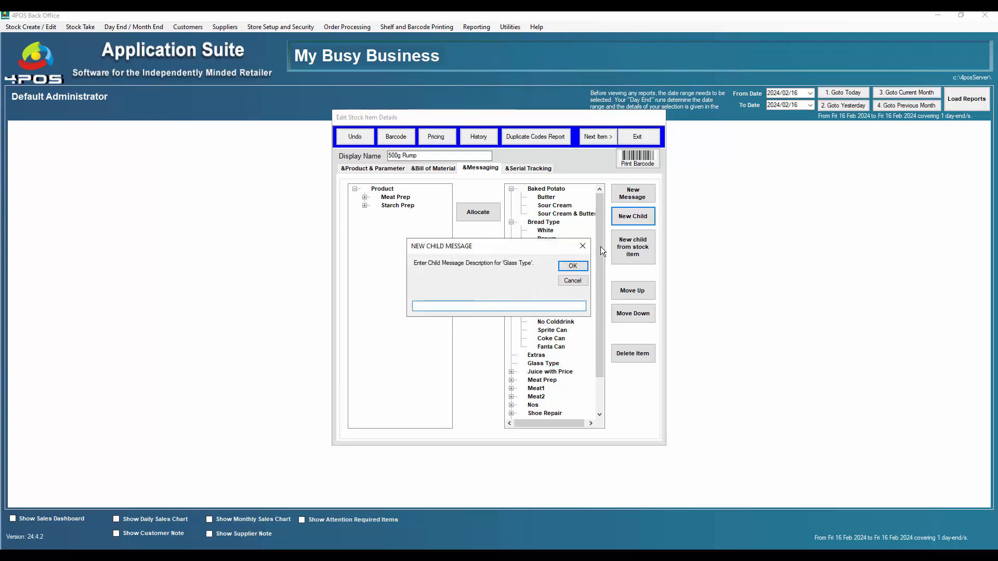
type("Short Glass")
key("Return")
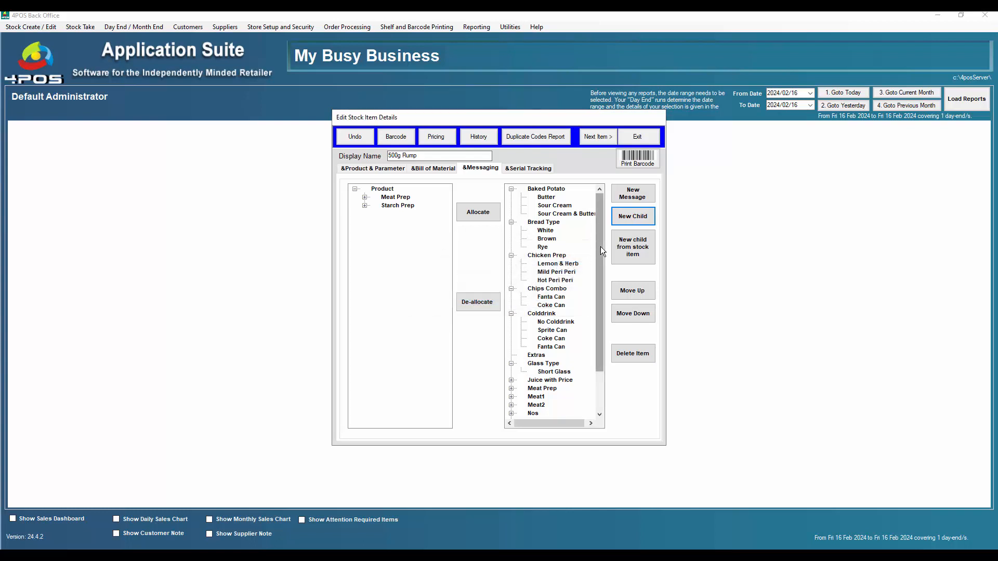
left_click(632, 211)
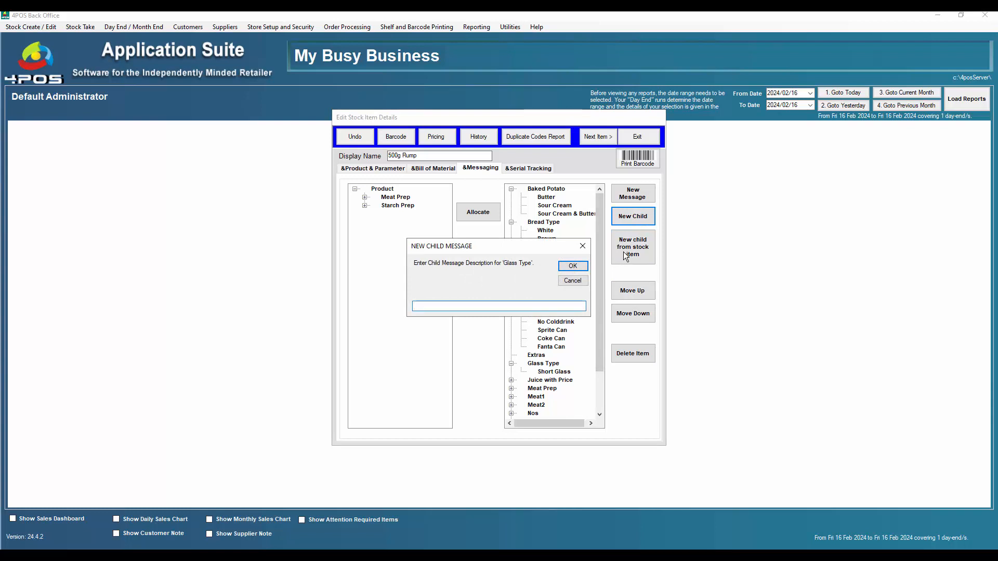
type("Tall Glass")
key("Return")
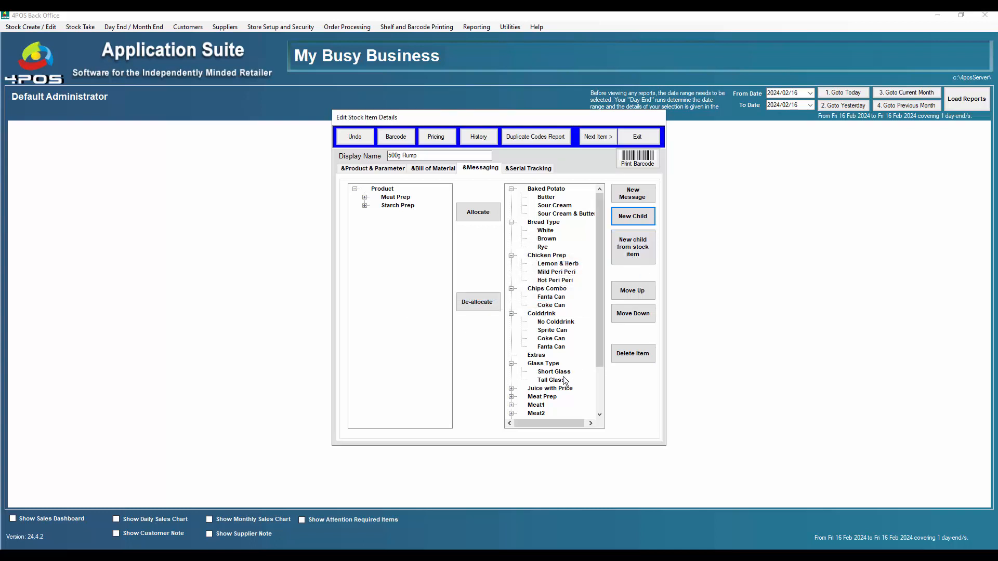
Examine the options under the available Juice with Price and Shoe Repair messages
scroll(595, 354, "down", 3)
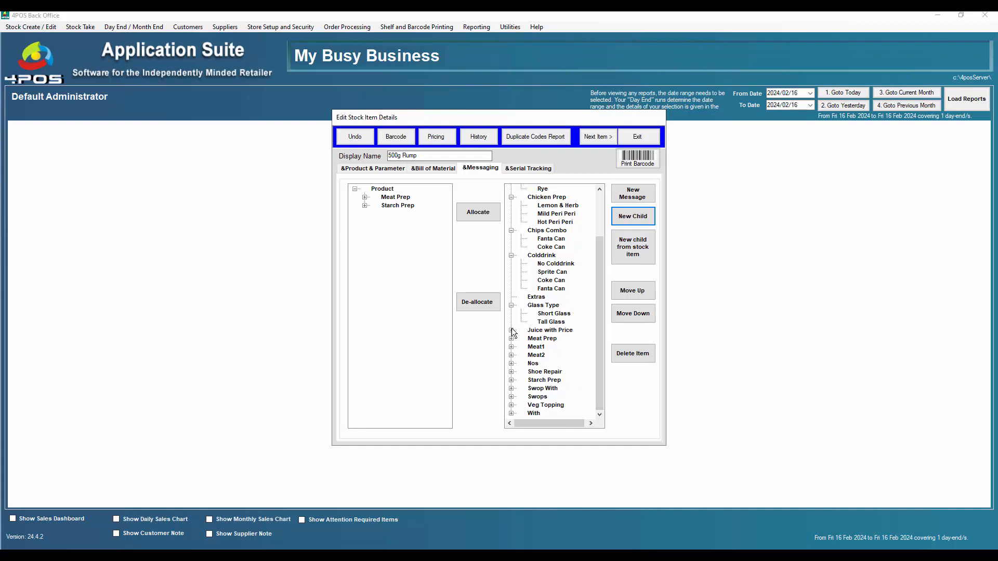
left_click(511, 330)
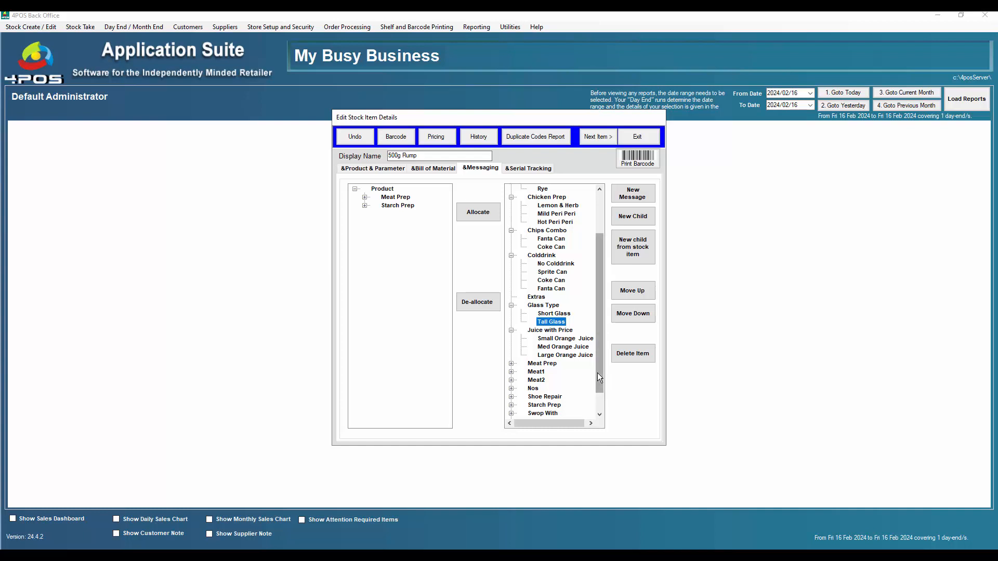
left_click_drag(596, 376, 600, 397)
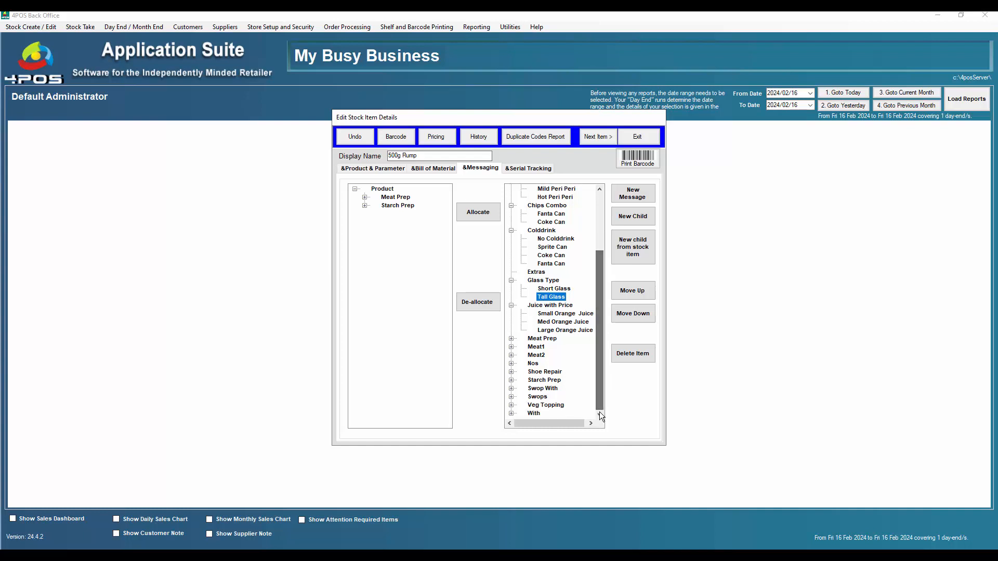
left_click(511, 371)
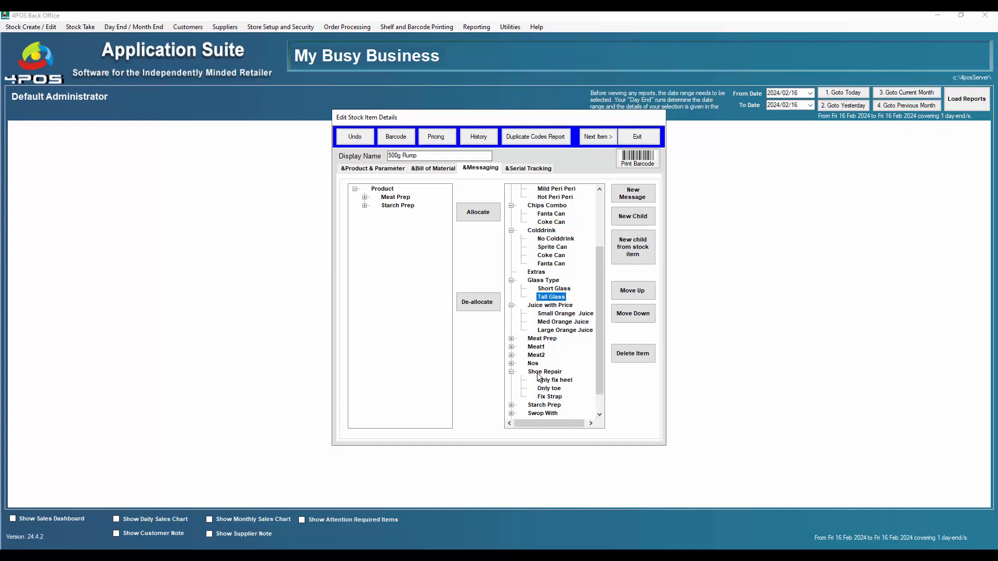
left_click_drag(599, 368, 596, 398)
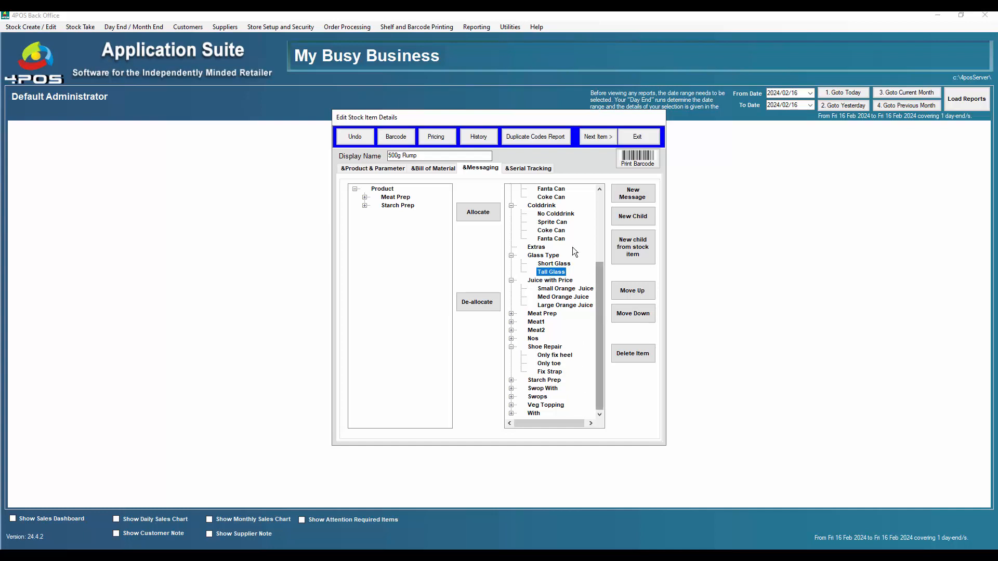
Examine the options under 500g Rump's allocated Meat Prep and Starch Prep, including Baked Potato, and under the available Swop With message
left_click(364, 197)
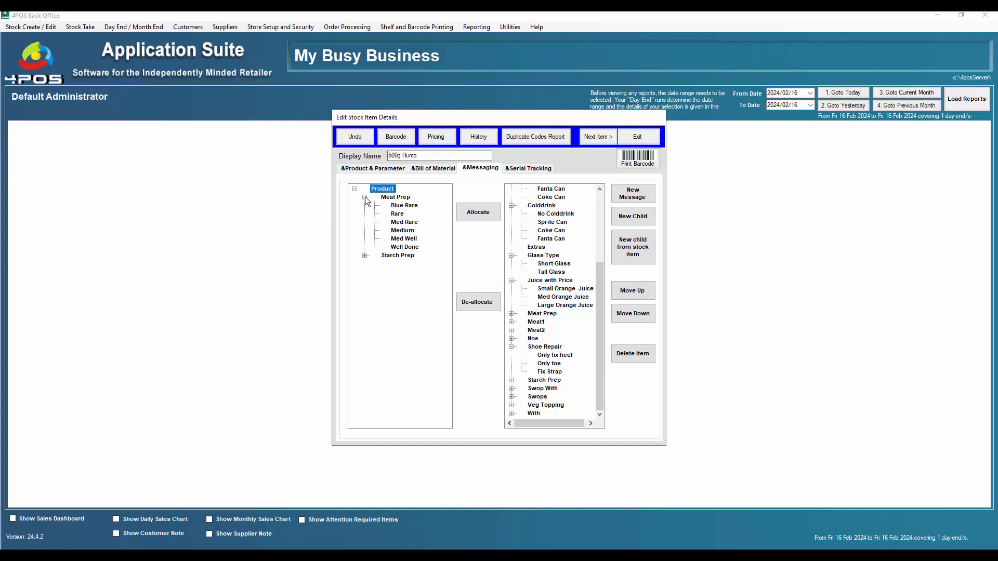
left_click(365, 255)
left_click(374, 289)
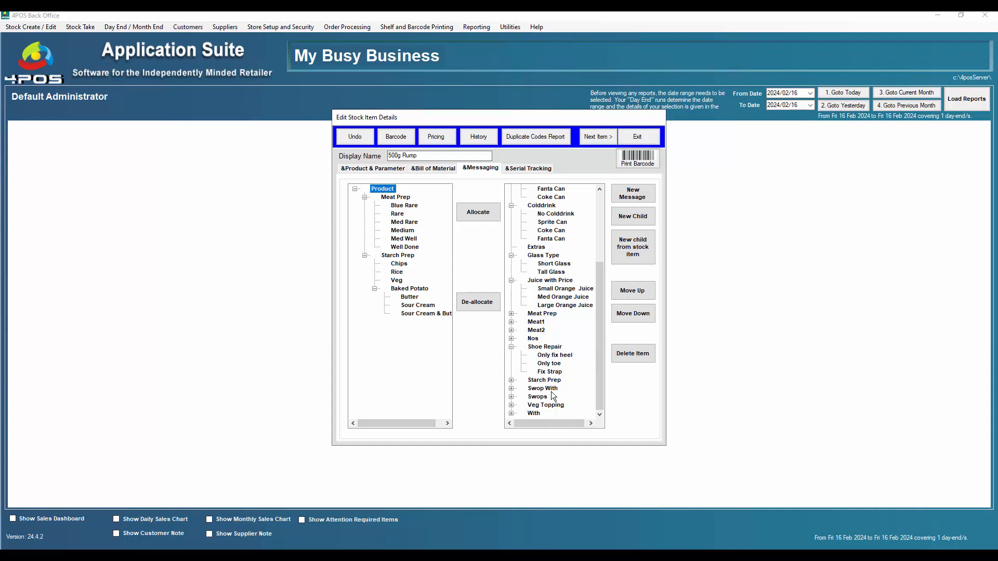
left_click(512, 388)
left_click_drag(595, 373, 595, 401)
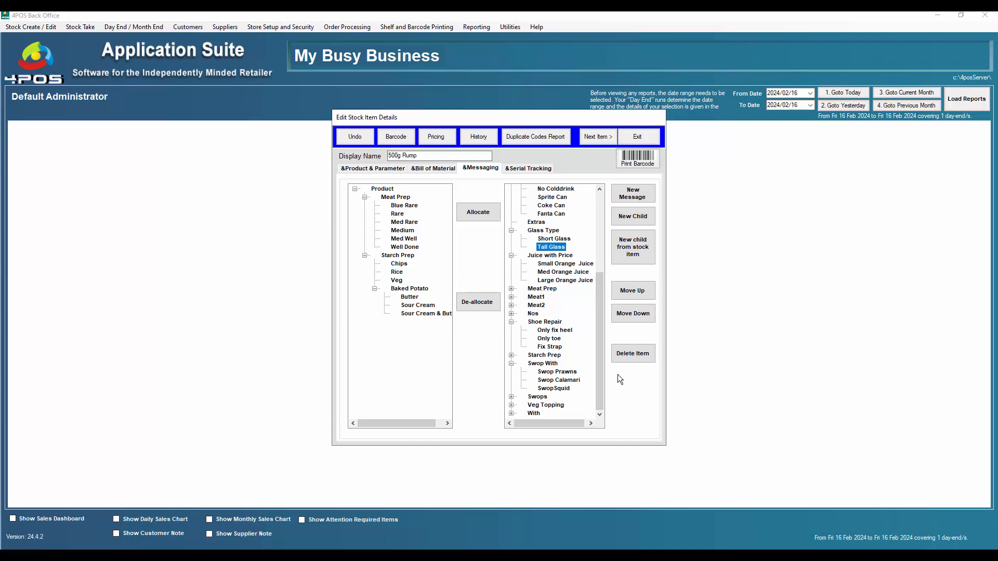